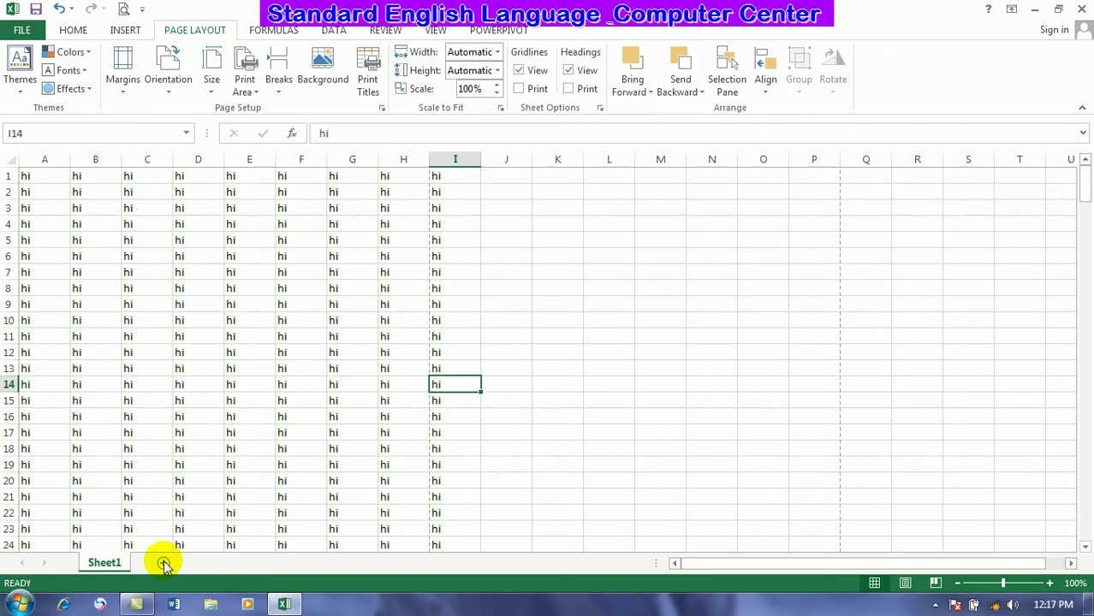
Add a new Sheet2 worksheet and zoom the grid in.
click(355, 319)
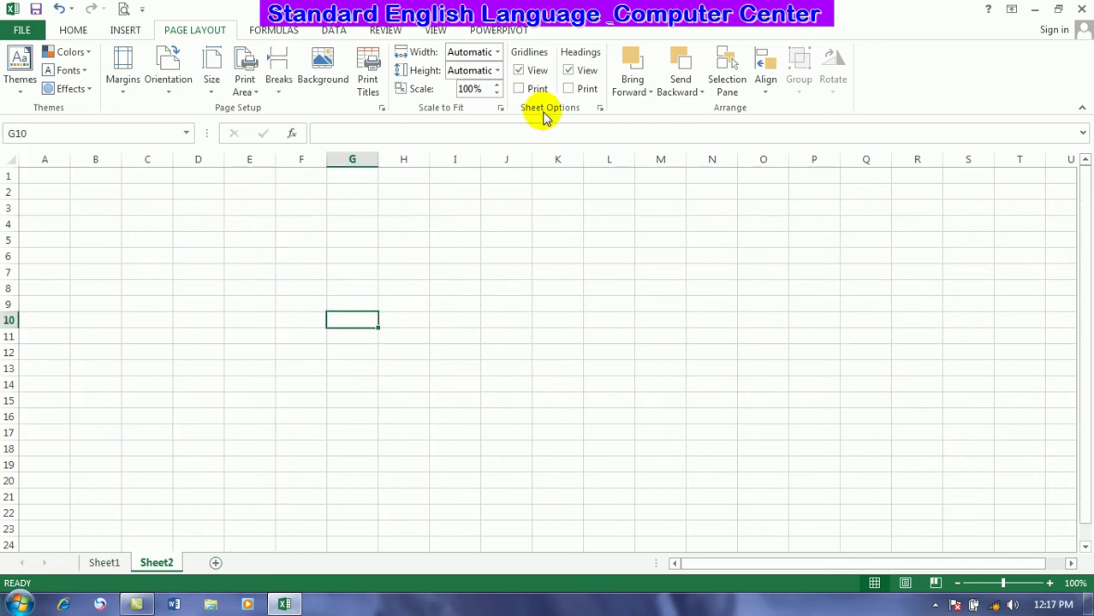
click(1050, 583)
click(1050, 583)
click(1049, 583)
click(1050, 583)
click(1050, 583)
click(1050, 583)
click(1050, 583)
click(353, 252)
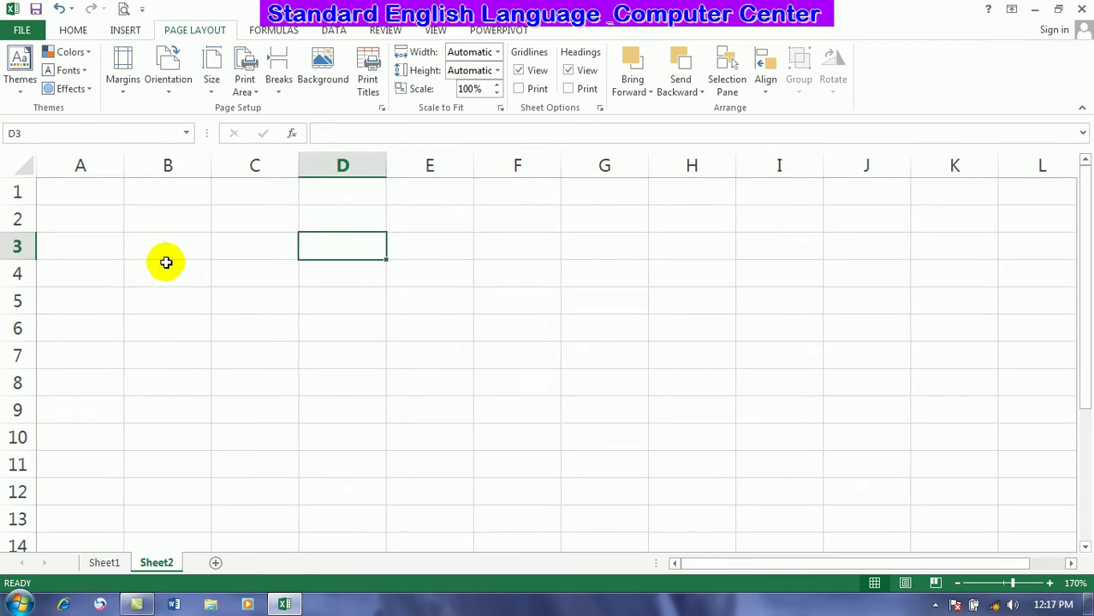
Enter the headers name, job and salary in cells A2:C2.
click(117, 226)
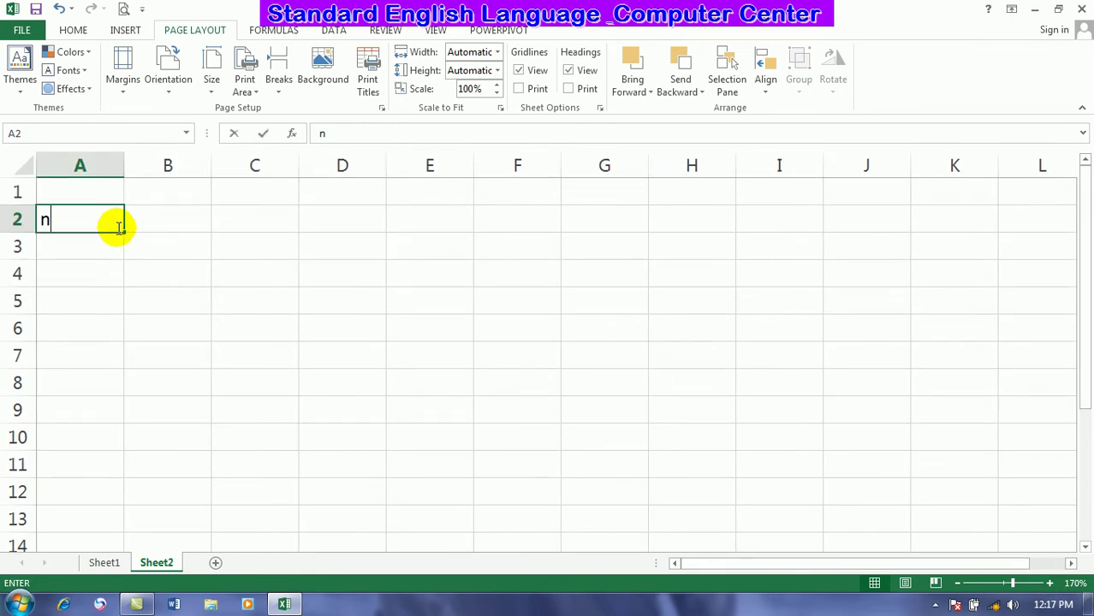
text(ame)
key(Tab)
text(job)
key(Tab)
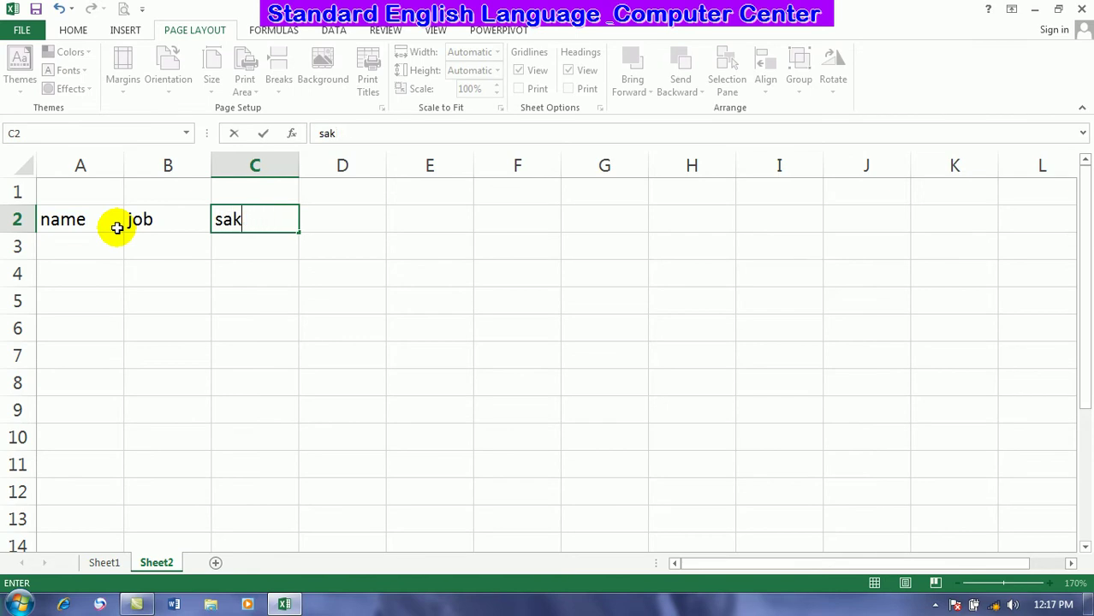
key(Return)
Enter the five people's names down column A from A3.
text(ali)
key(Return)
text(wali)
key(Return)
text(kh)
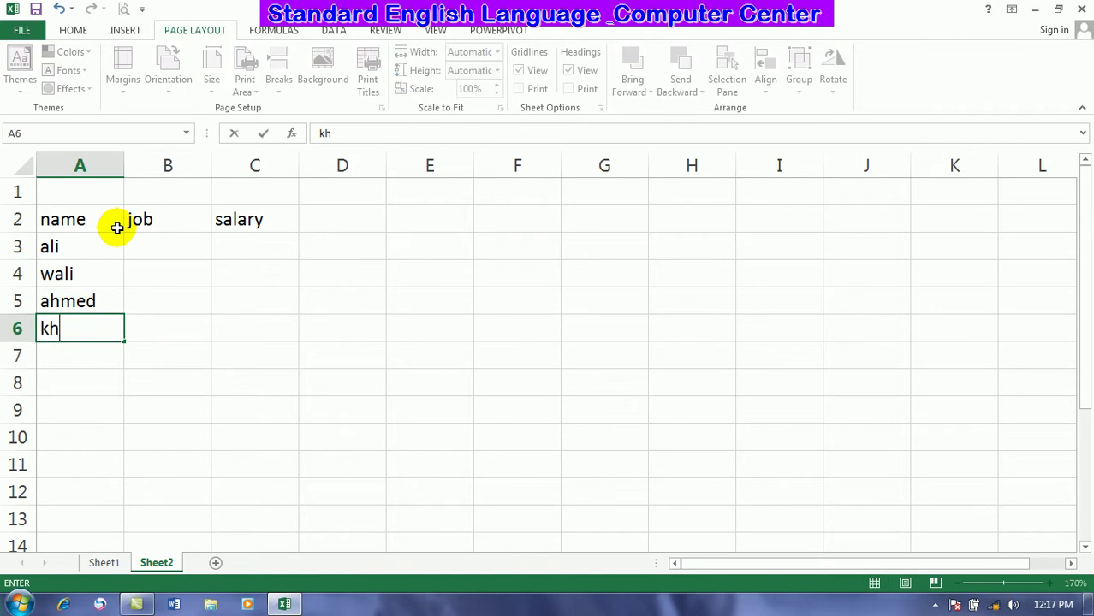
text(an)
key(Return)
text(jan)
Fill column B with the jobs manager, teacher, director, cooka and admin.
click(164, 247)
text(manage)
key(Return)
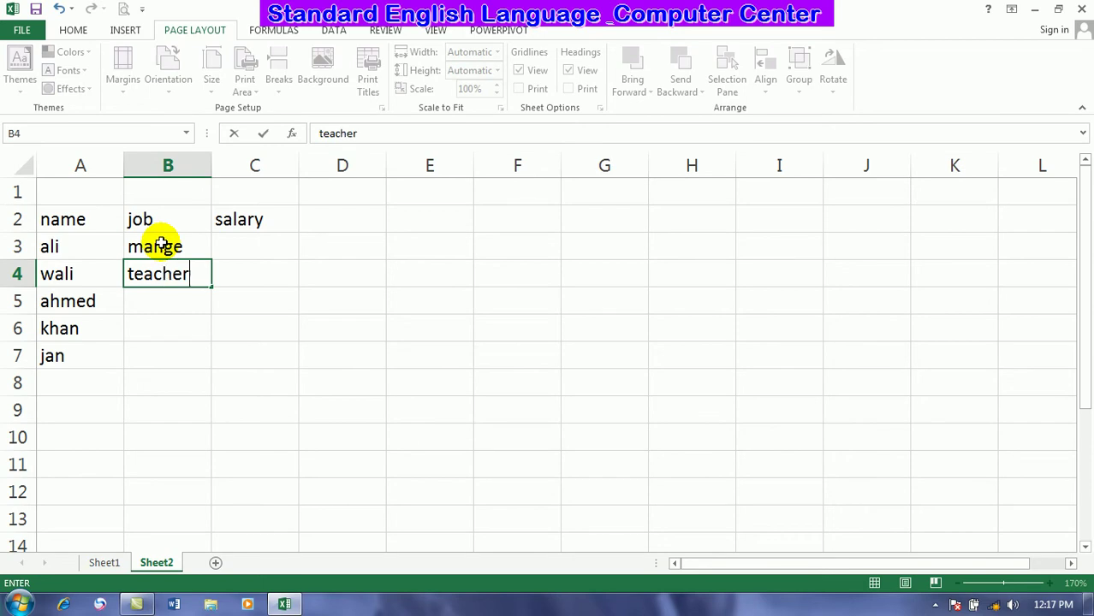
text(r)
key(Return)
text(director)
key(Return)
text(cooka)
key(Return)
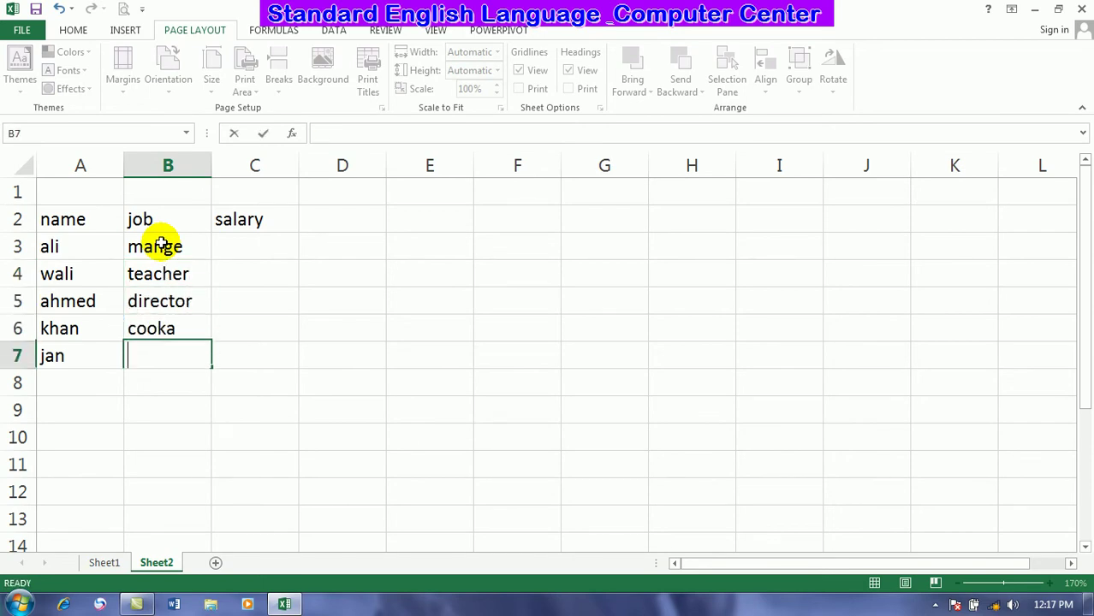
text(dmin)
click(178, 347)
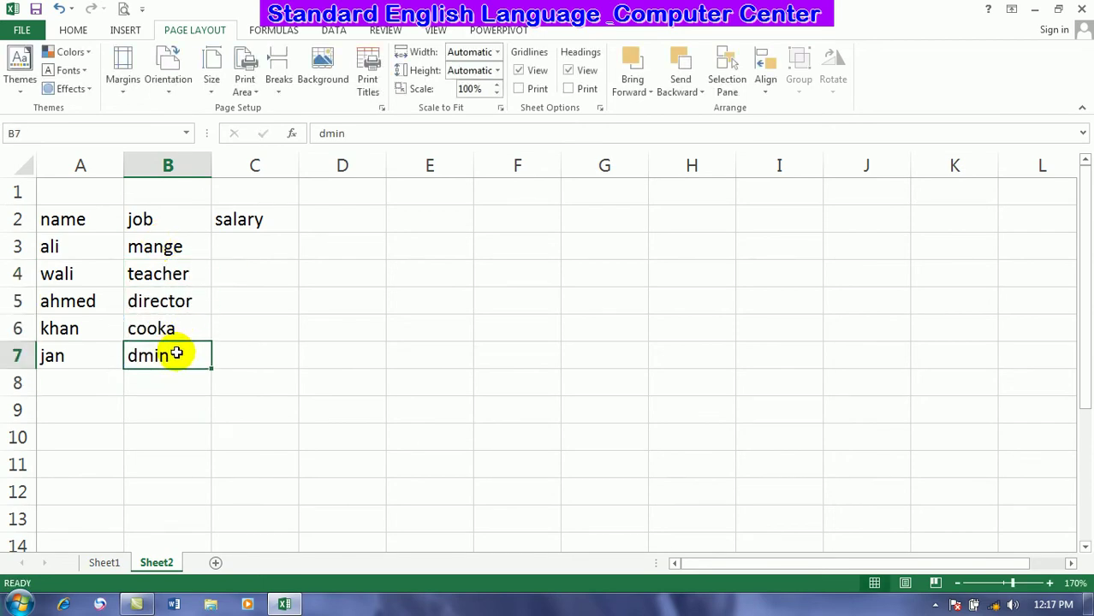
text(ad)
key(Return)
Fill salary 300 into all cells C3:C7 at once.
drag(259, 250, 273, 360)
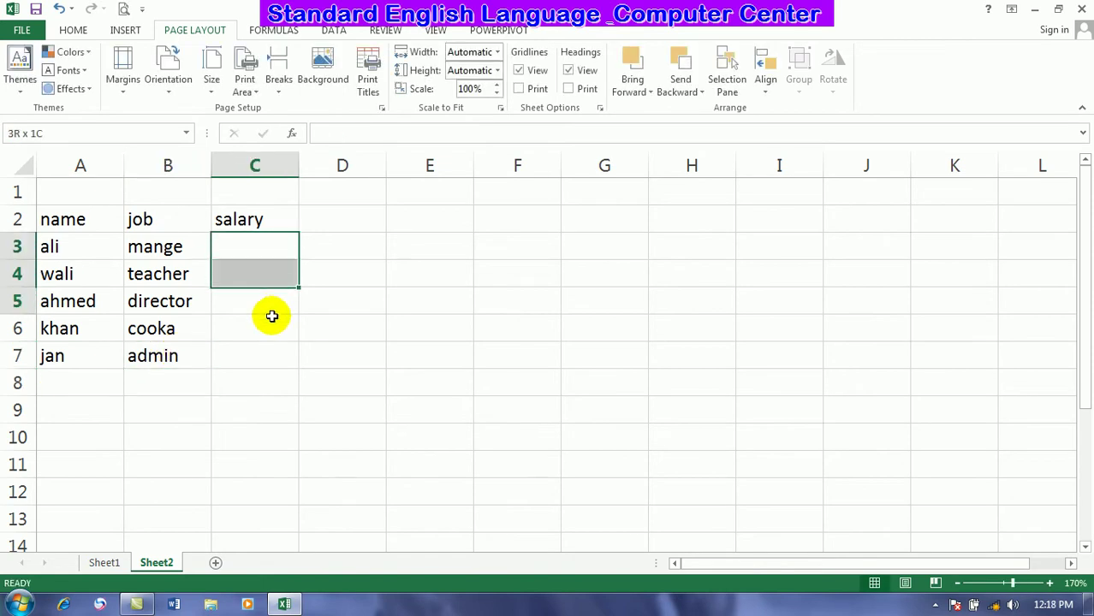
text(300)
key(ctrl+Return)
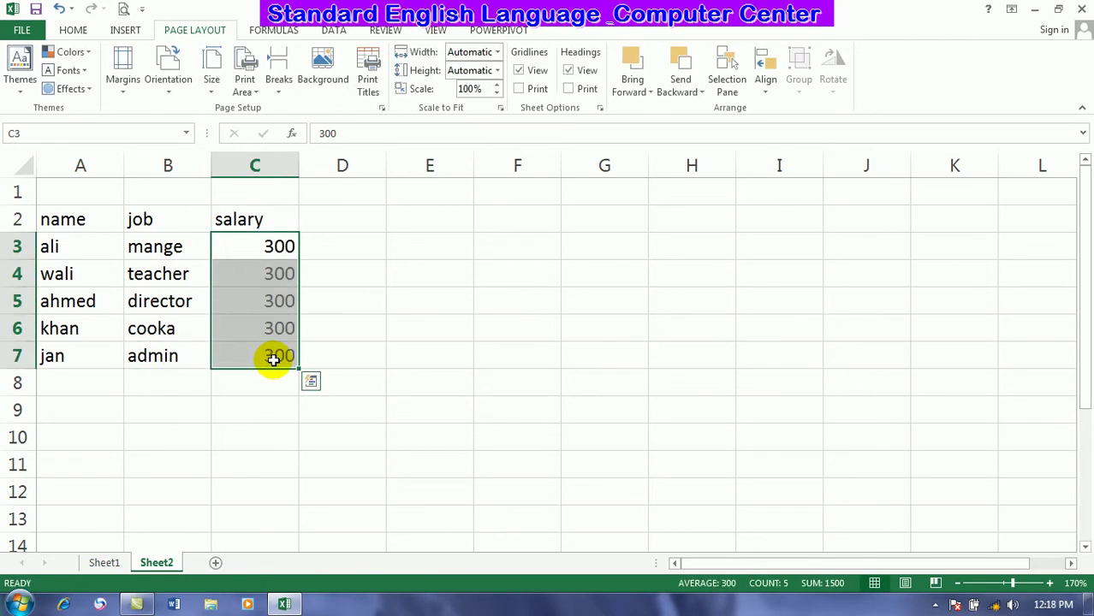
Preview how the sheet prints, then return to the worksheet.
click(239, 325)
click(124, 7)
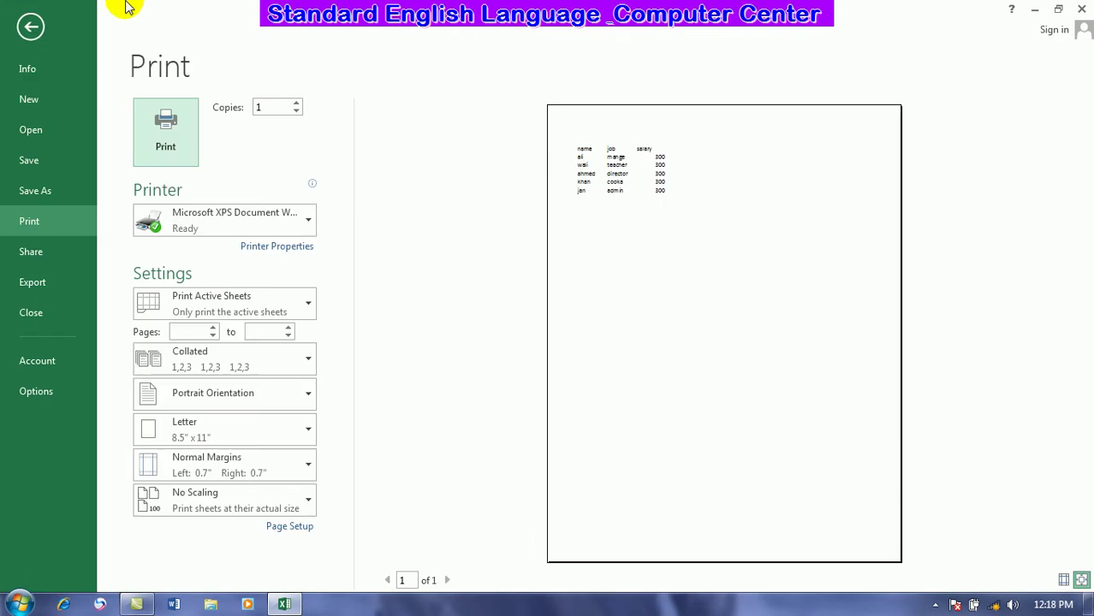
click(28, 27)
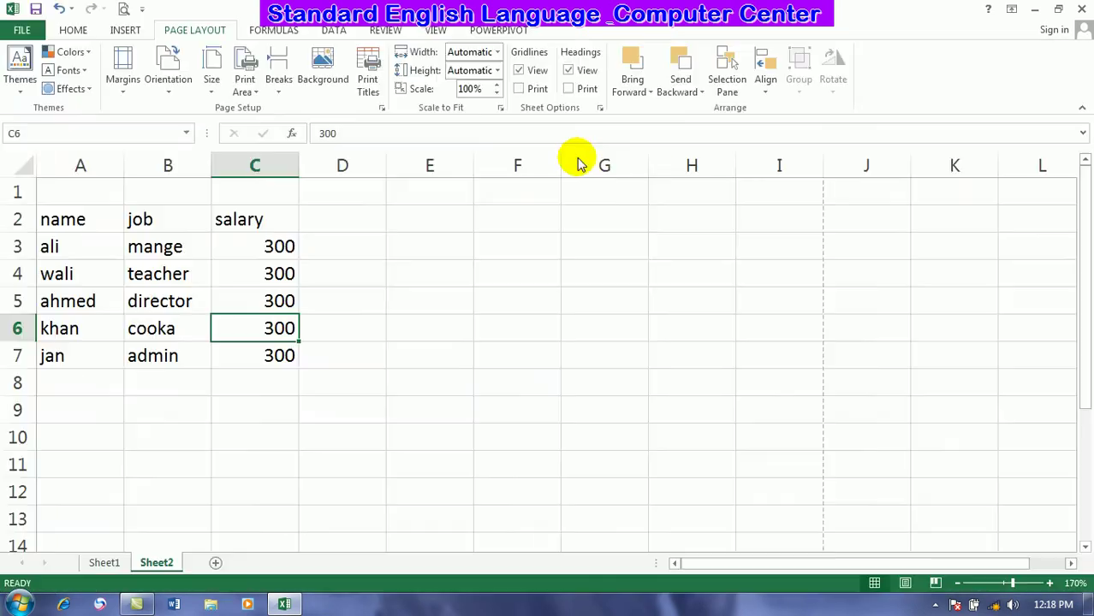
click(430, 322)
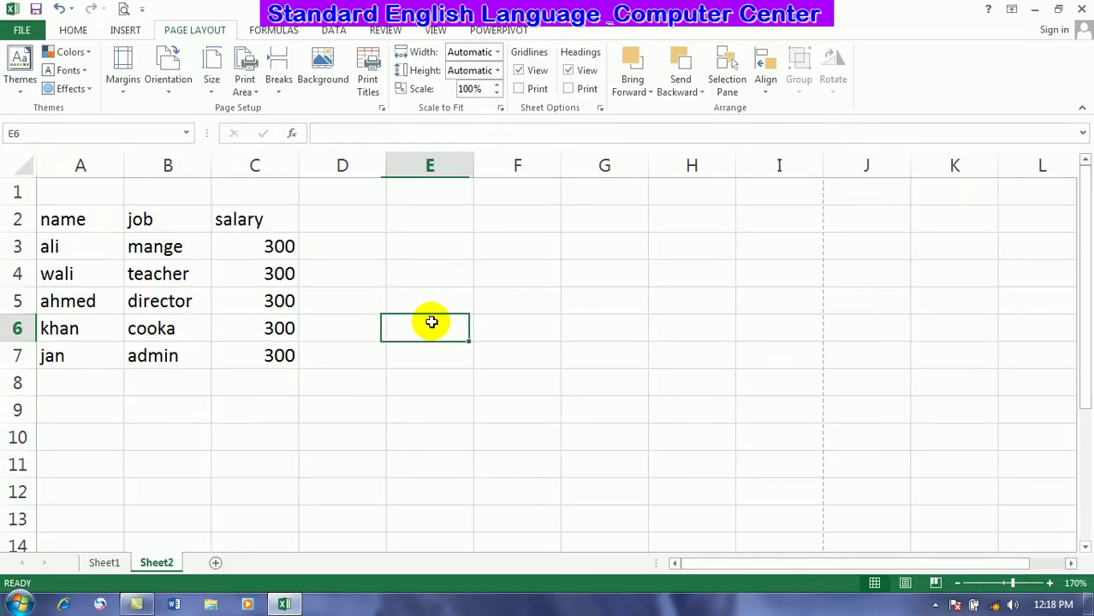
Hide the sheet's on-screen gridlines from the Page Layout options.
click(537, 74)
click(552, 349)
click(660, 328)
click(416, 359)
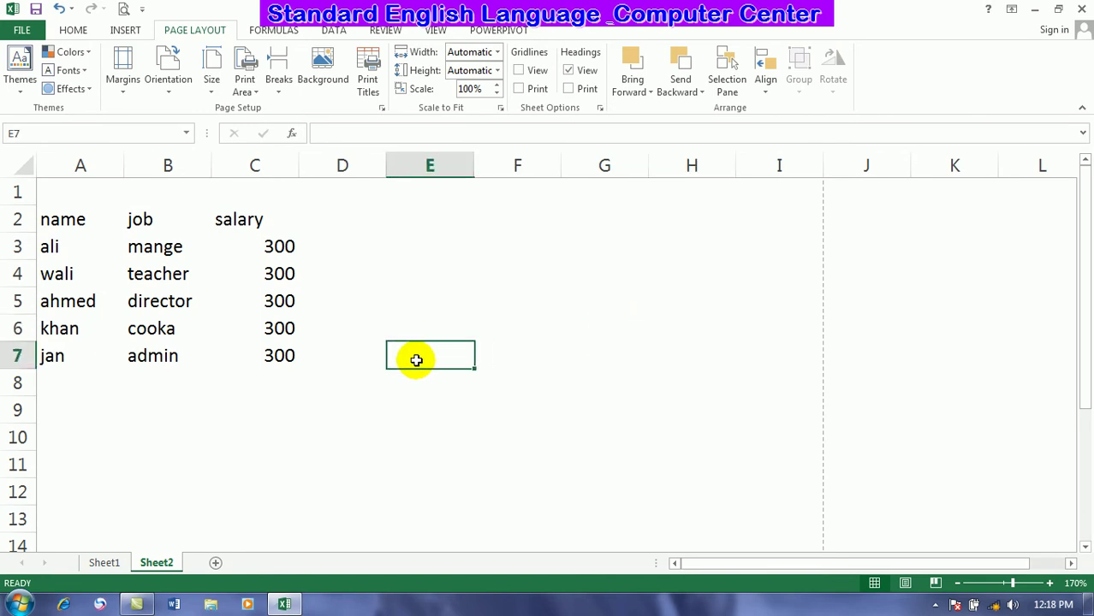
click(606, 309)
Show the gridlines again and preview the table printed with gridlines.
click(529, 76)
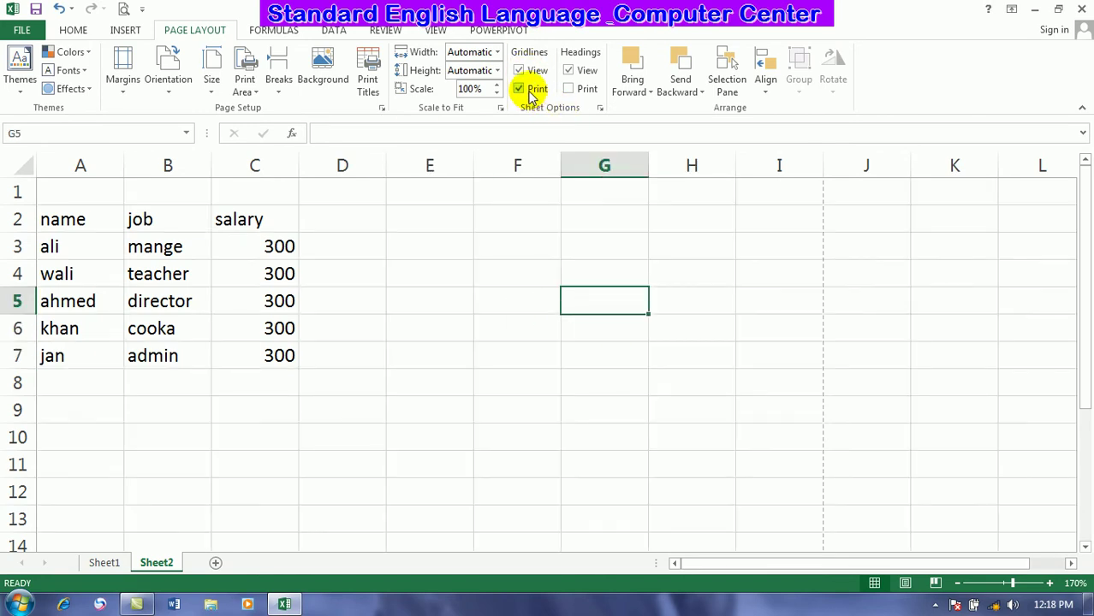
click(123, 8)
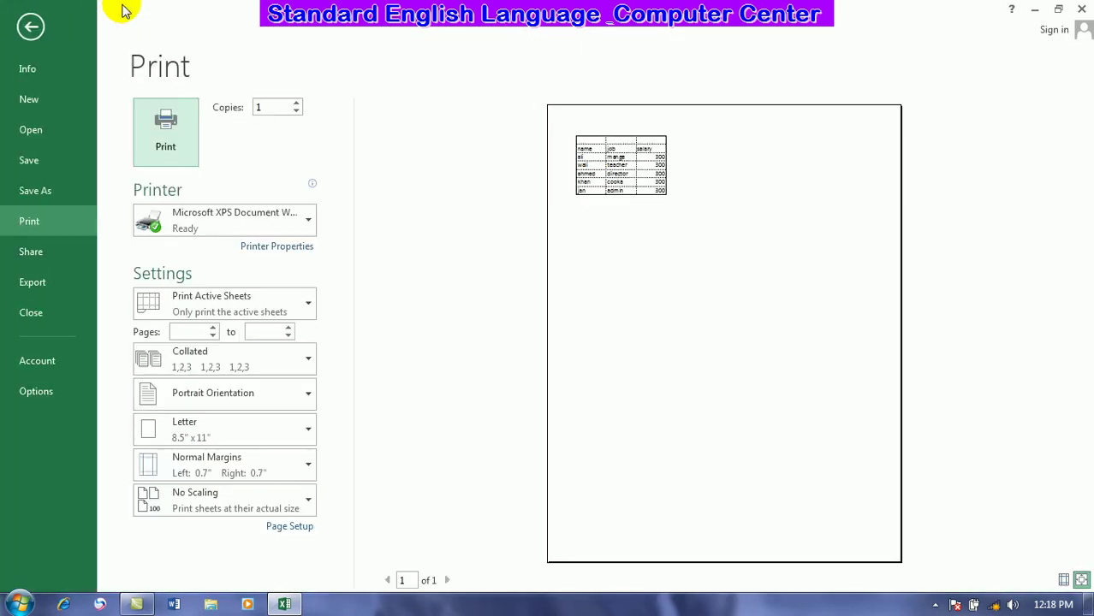
click(29, 28)
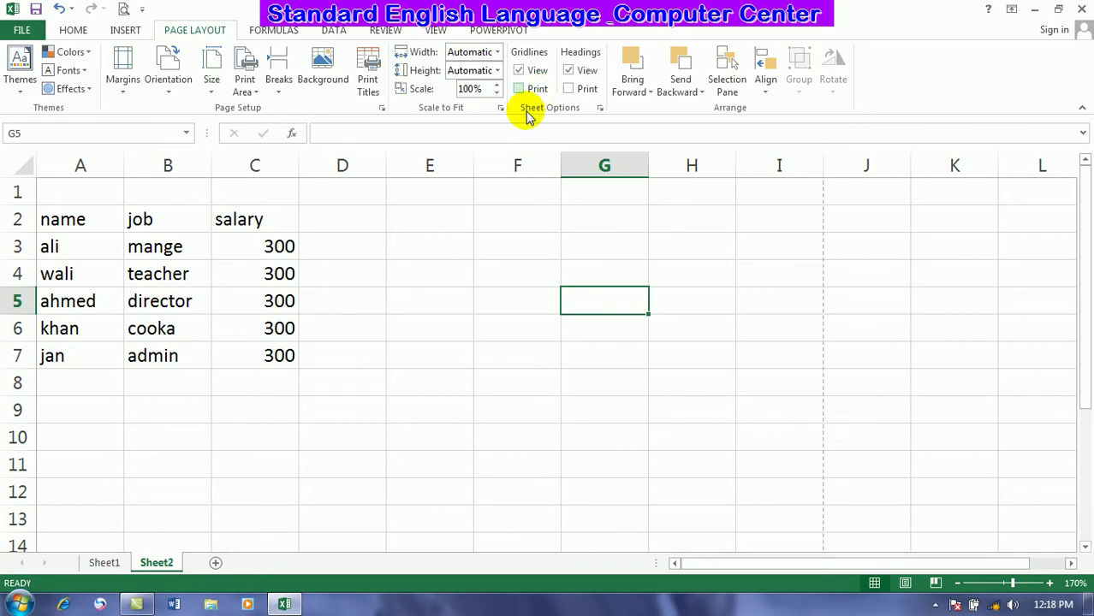
click(125, 8)
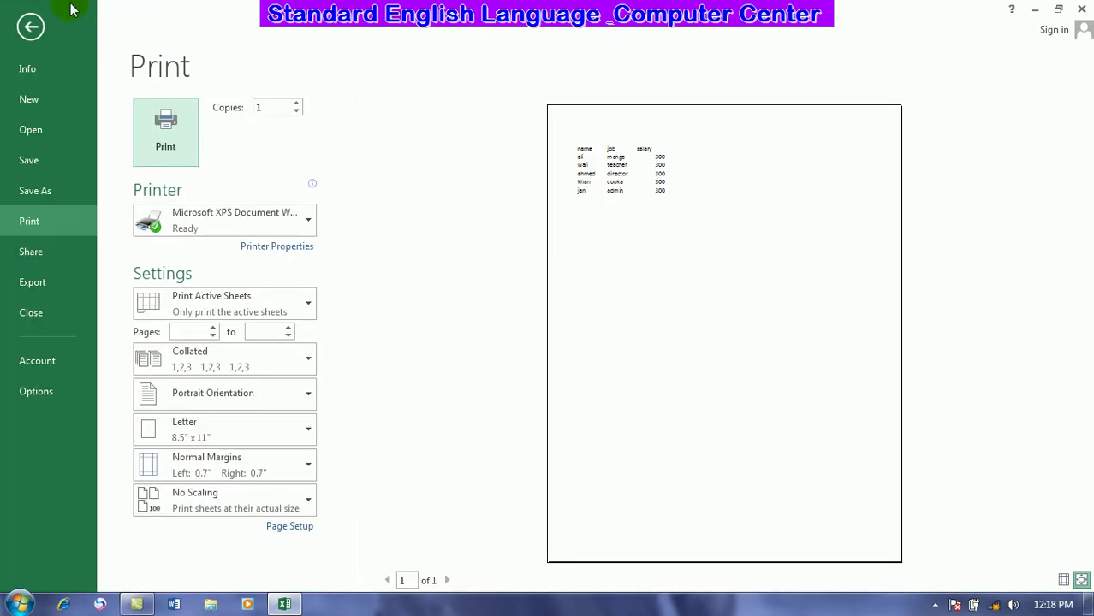
click(25, 25)
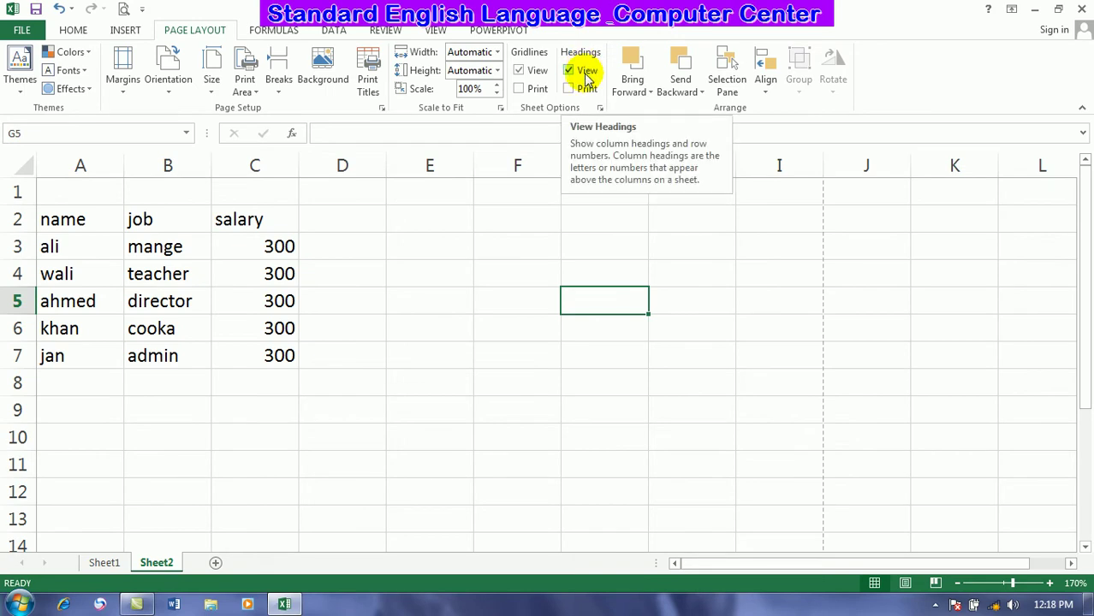
click(569, 70)
click(586, 72)
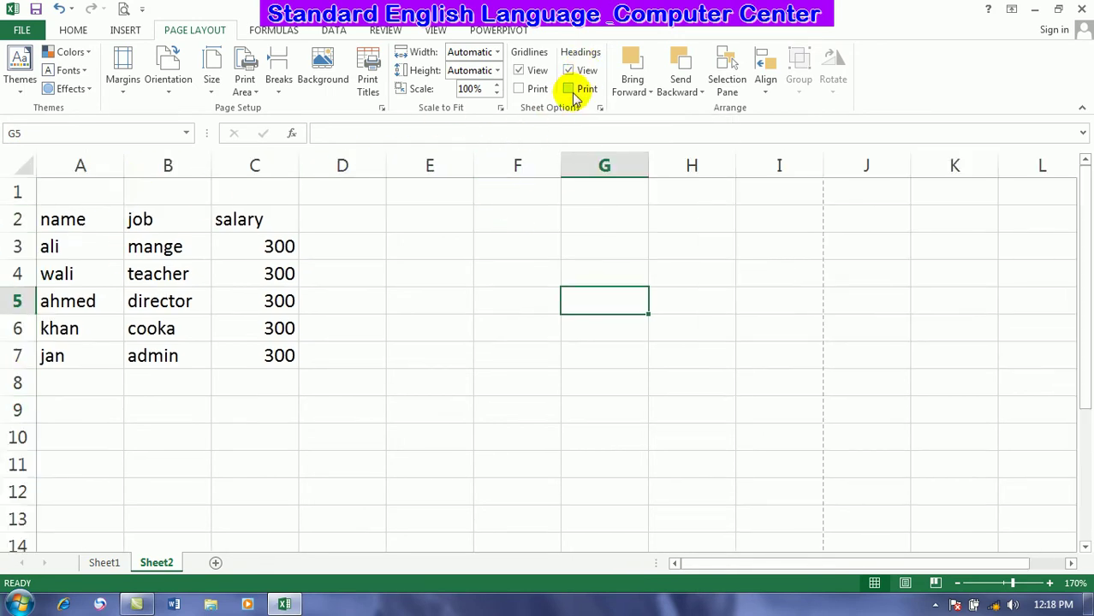
click(124, 8)
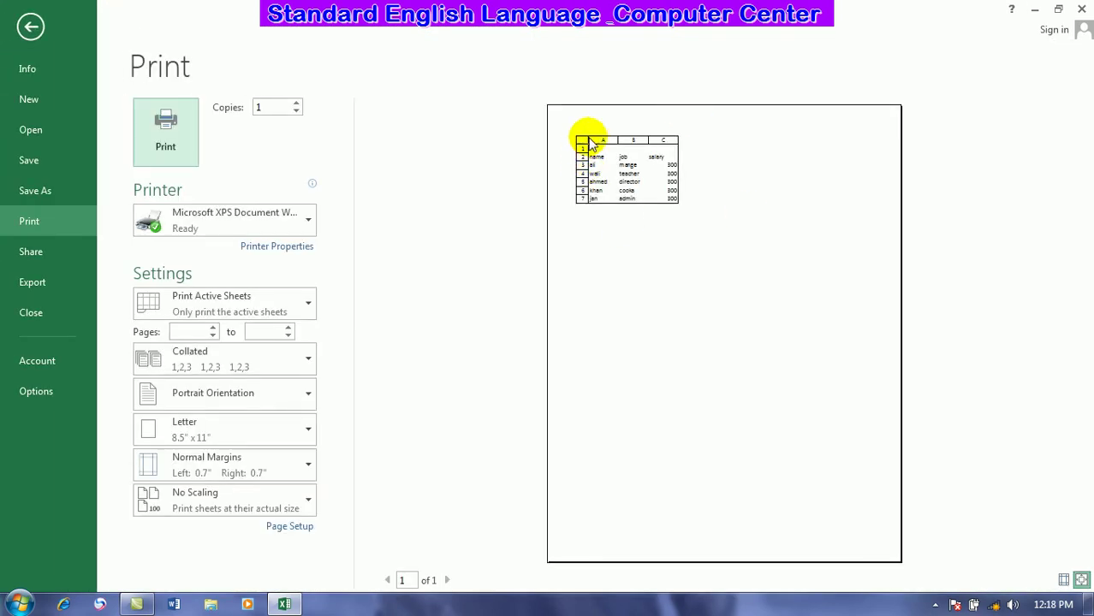
click(30, 27)
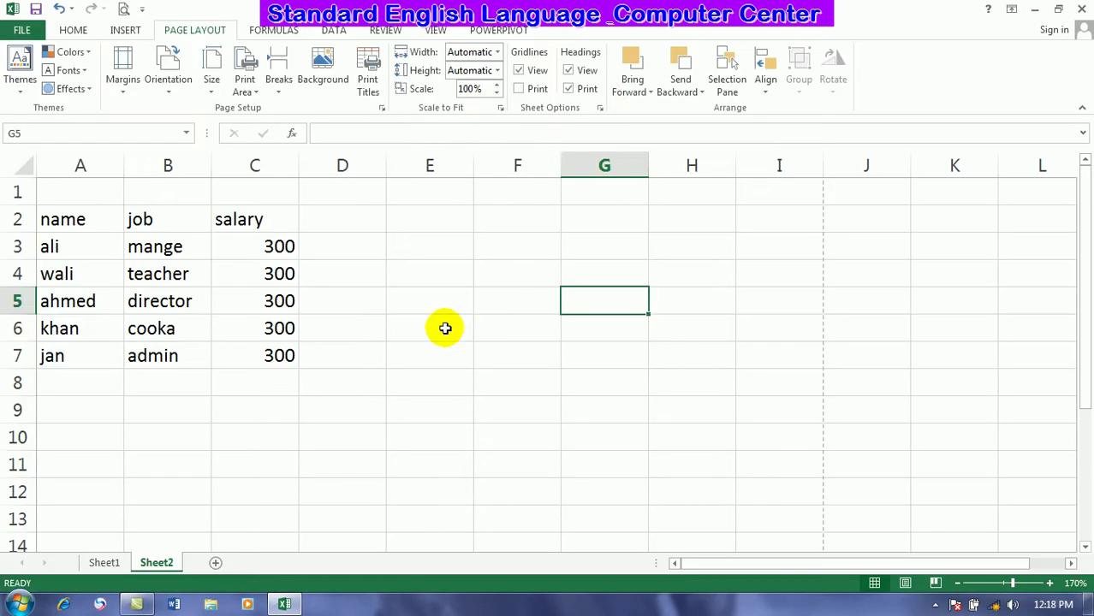
click(569, 70)
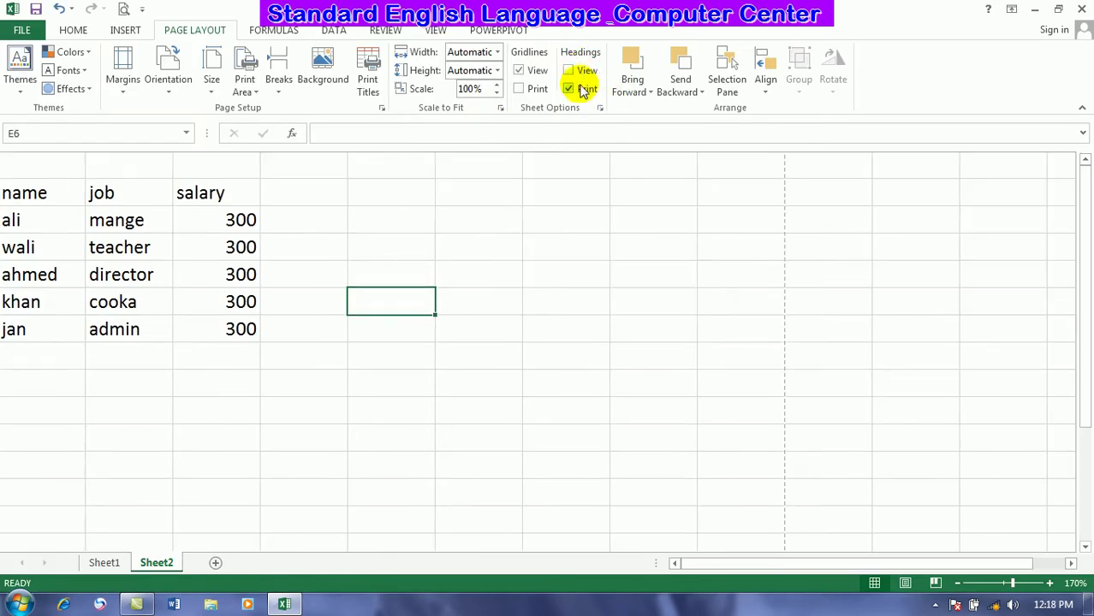
click(579, 74)
click(555, 331)
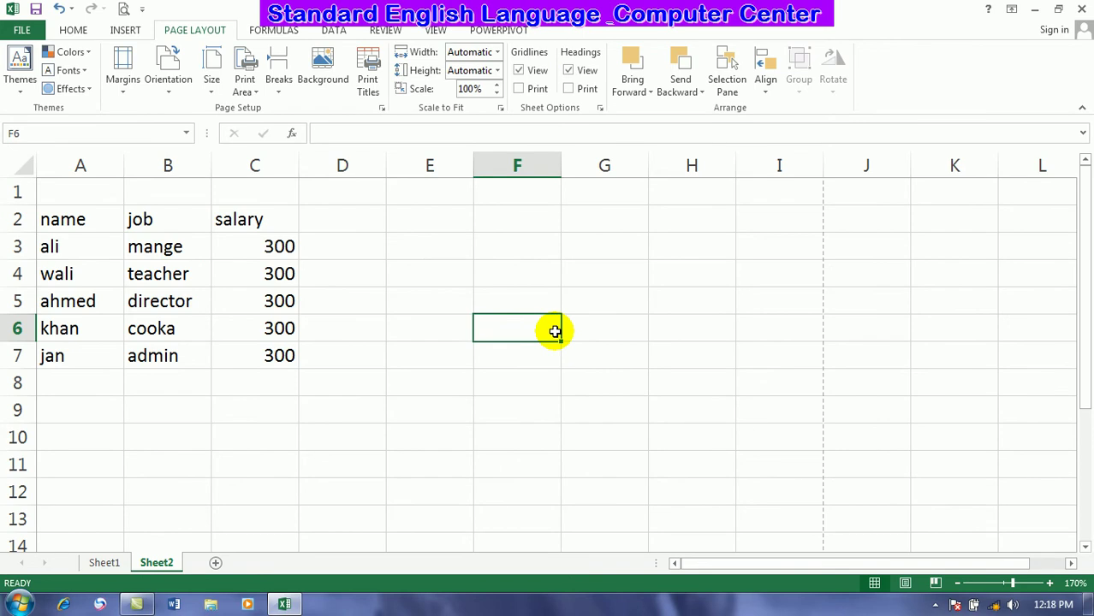
click(405, 267)
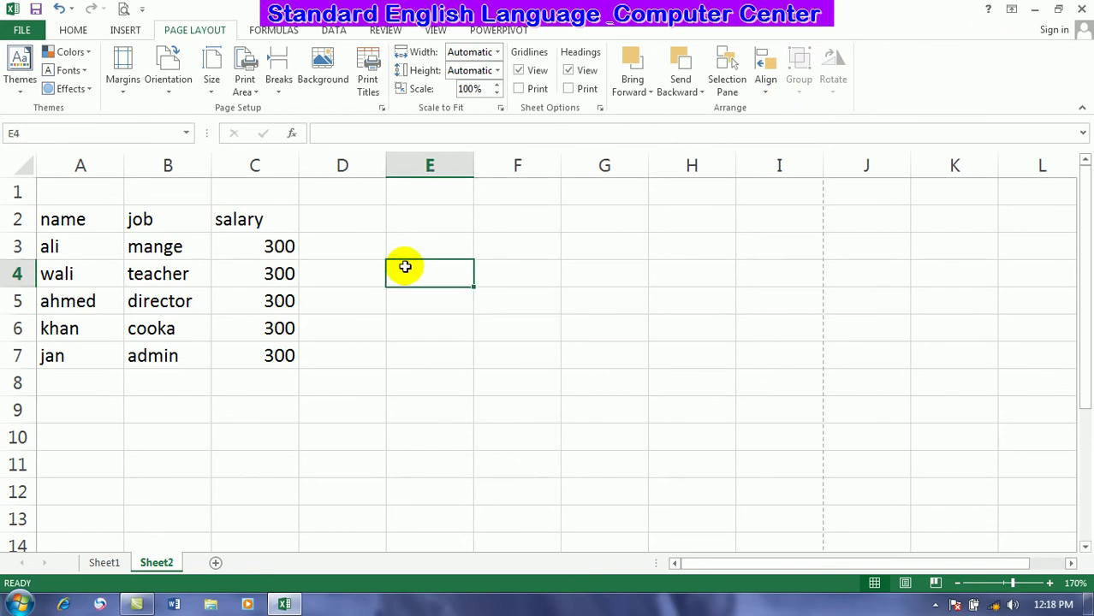
click(589, 312)
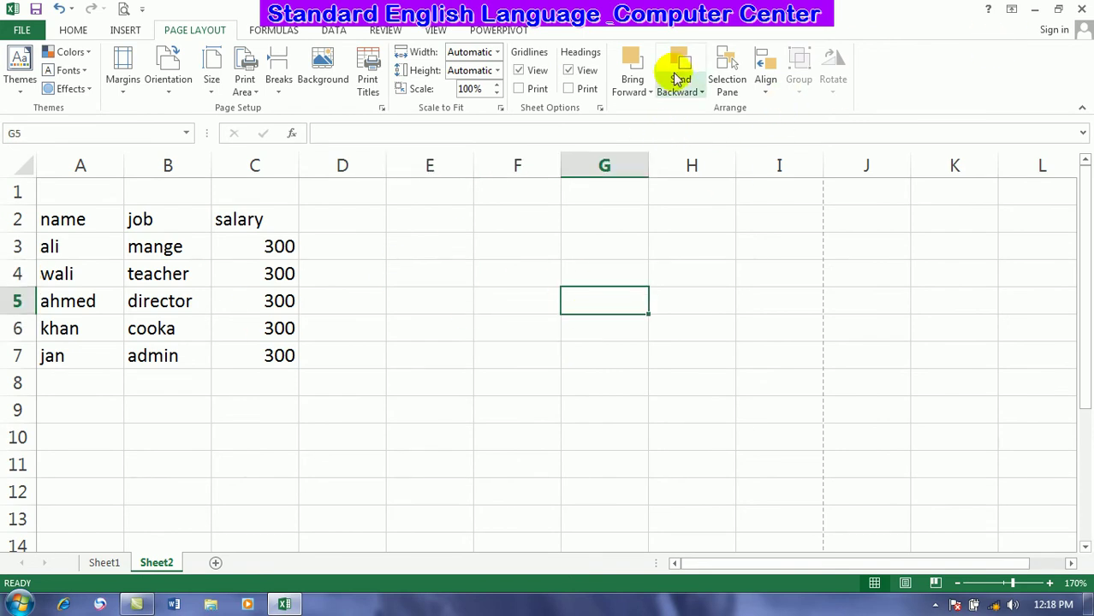
click(420, 297)
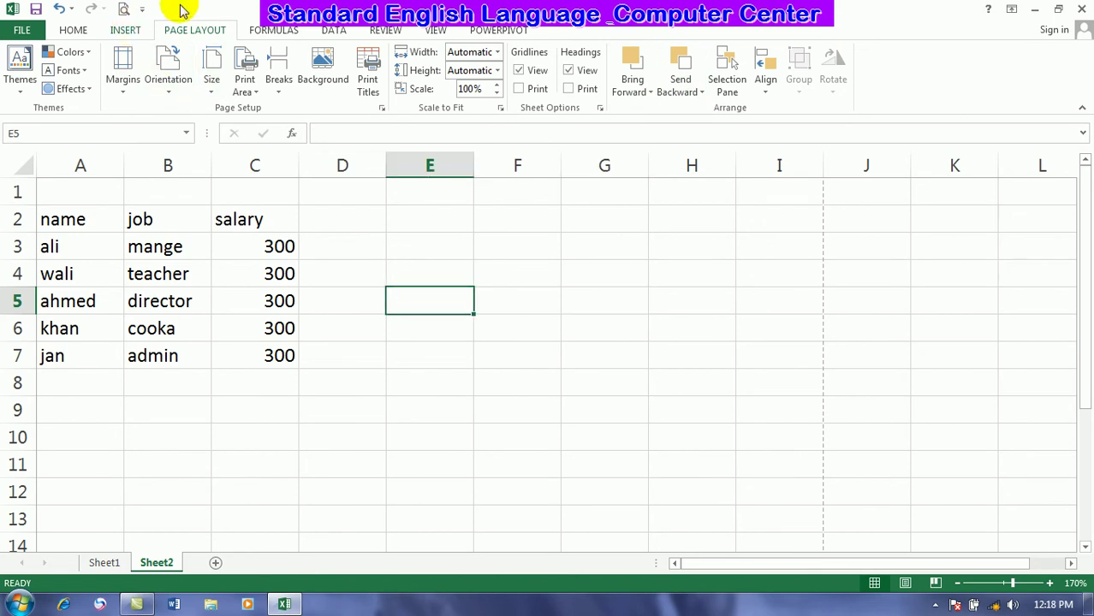
Draw a Round Diagonal Corner Rectangle over D2:F7 beside the table.
click(124, 30)
click(266, 51)
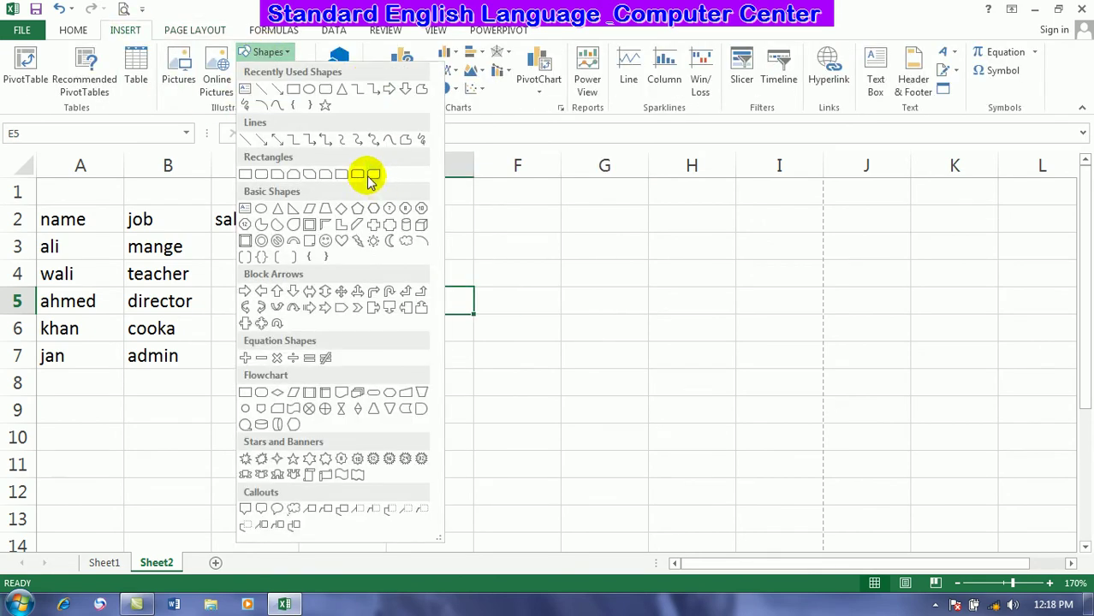
click(371, 176)
drag(305, 214, 555, 380)
Duplicate the rectangle into further copies to fill a two-by-two block.
mouse_move(453, 334)
mouse_down()
mouse_move(710, 361)
mouse_move(682, 327)
mouse_move(434, 454)
mouse_up()
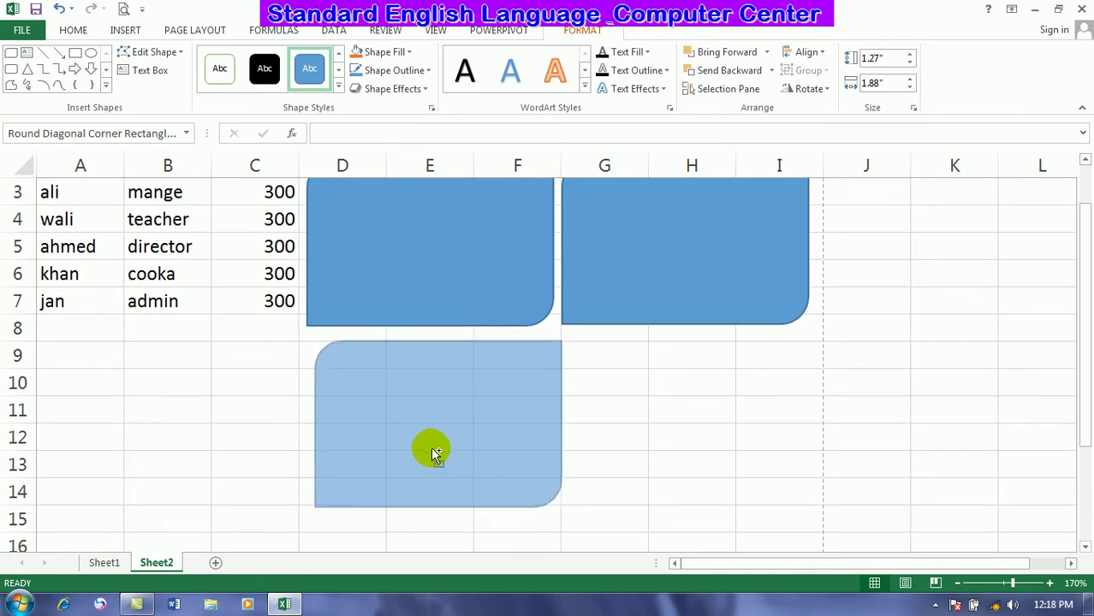
drag(434, 453, 694, 443)
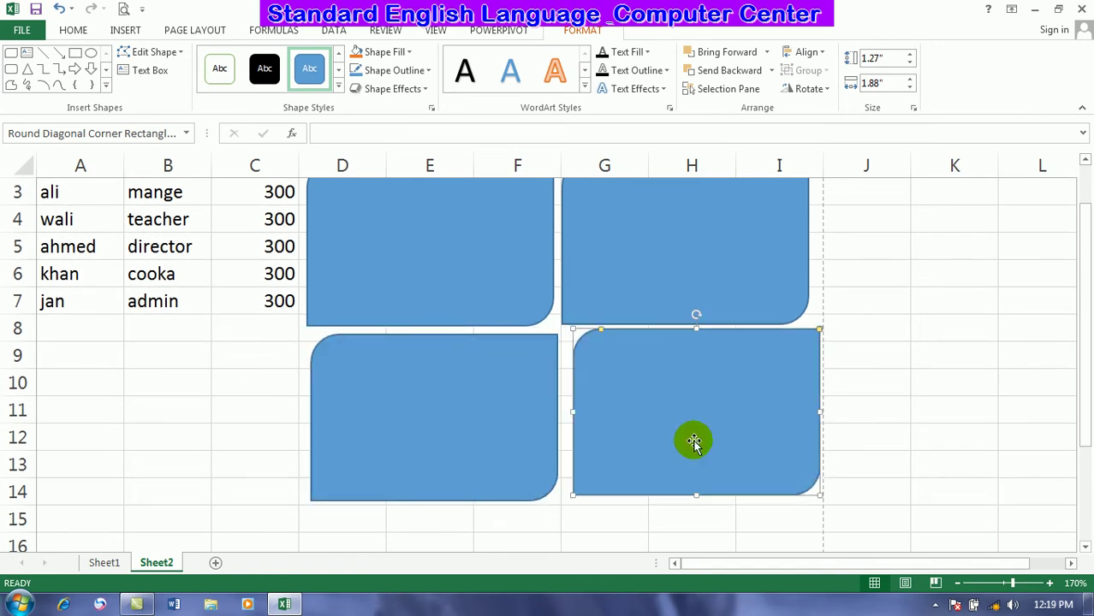
click(957, 583)
click(957, 583)
click(957, 583)
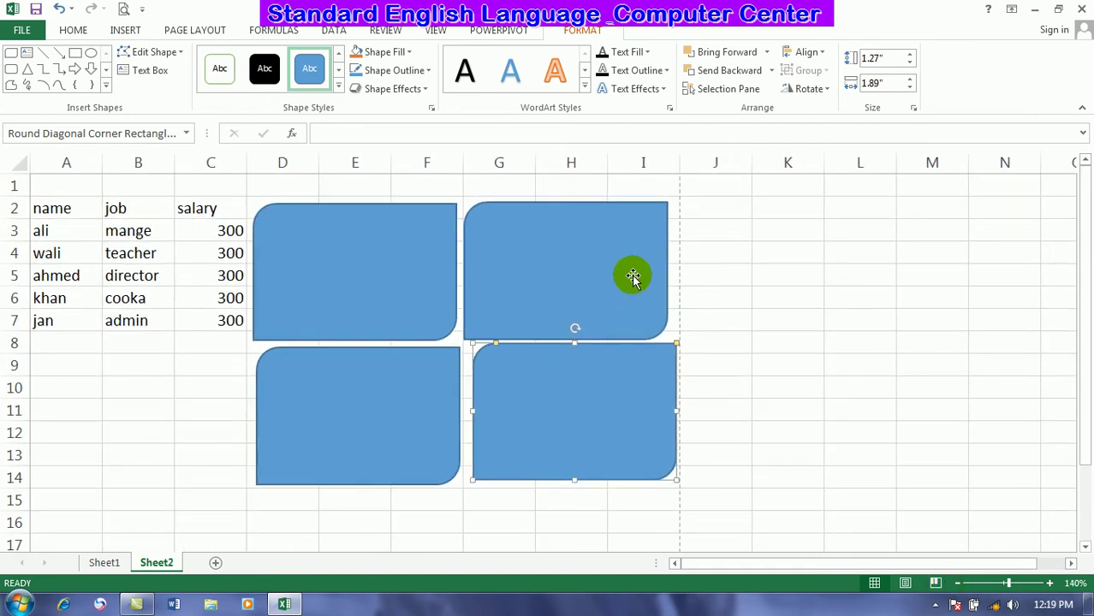
Nudge the lower-right rectangle left and move the upper-right one over the first.
click(740, 296)
click(546, 372)
drag(546, 372, 540, 374)
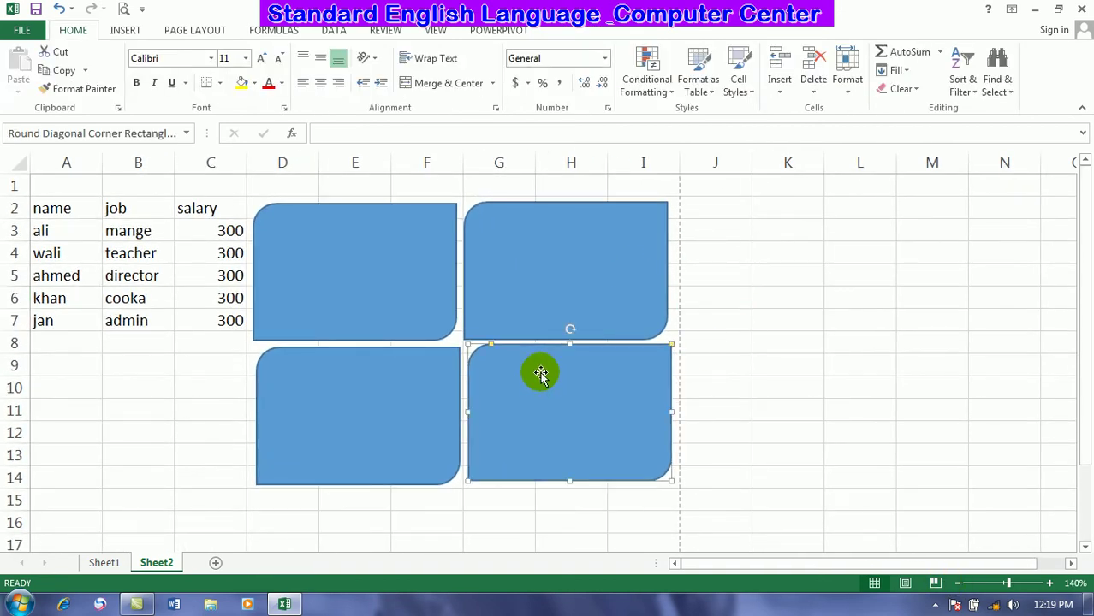
click(532, 264)
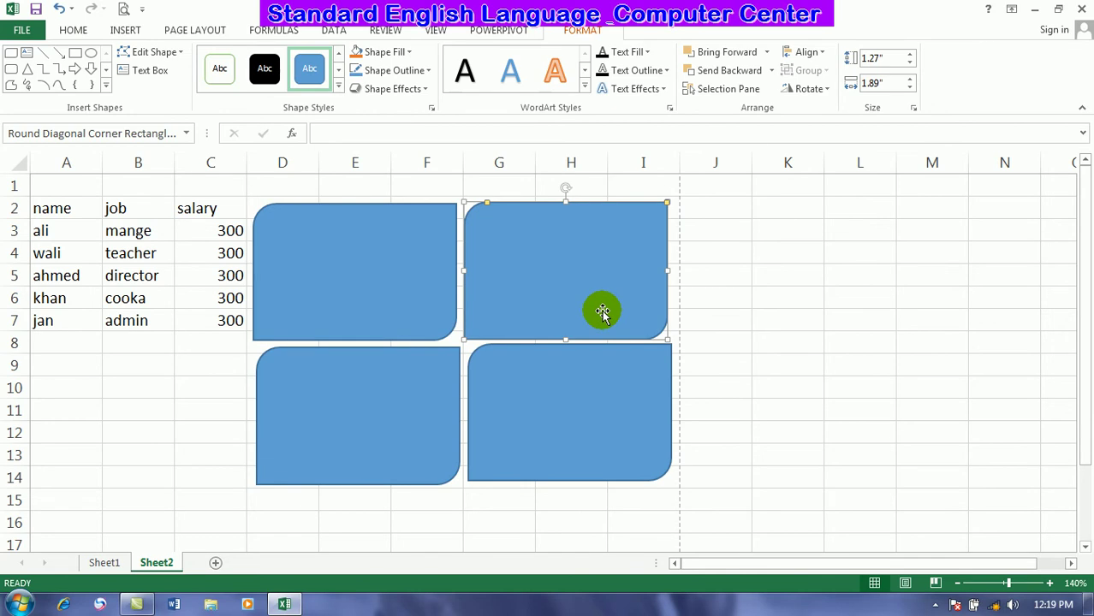
drag(603, 312, 467, 301)
Give the rectangle the solid black style and test Send Backward and Bring Forward.
click(264, 68)
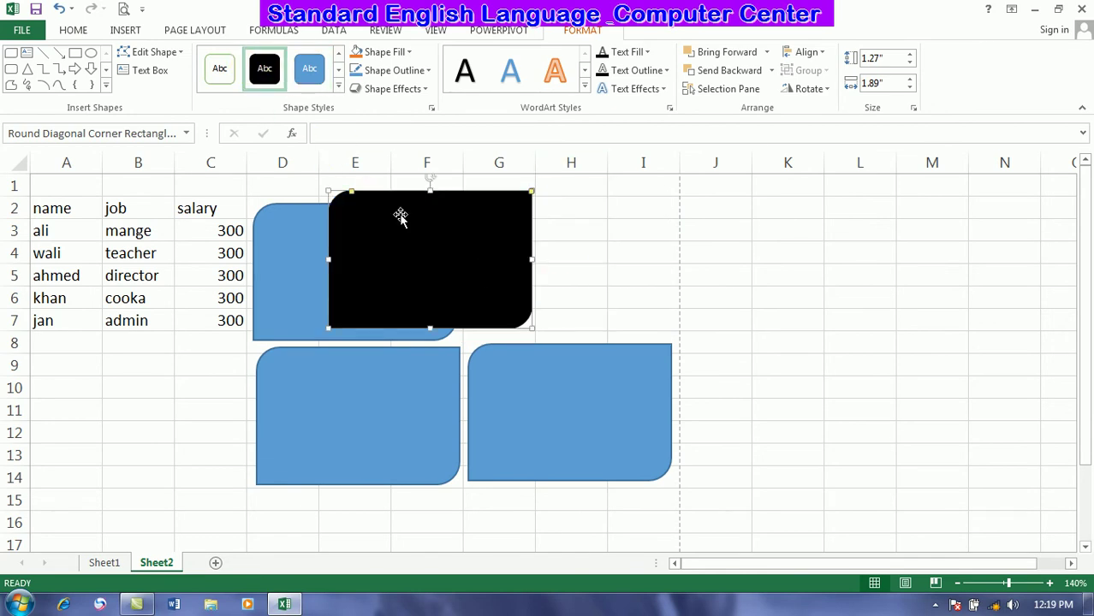
click(745, 76)
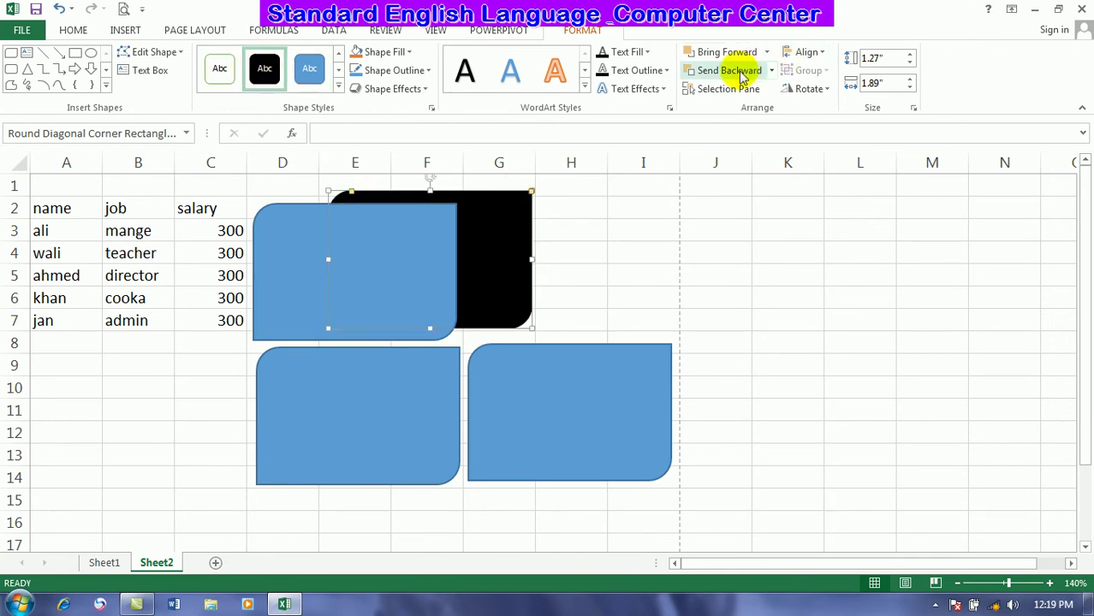
click(715, 52)
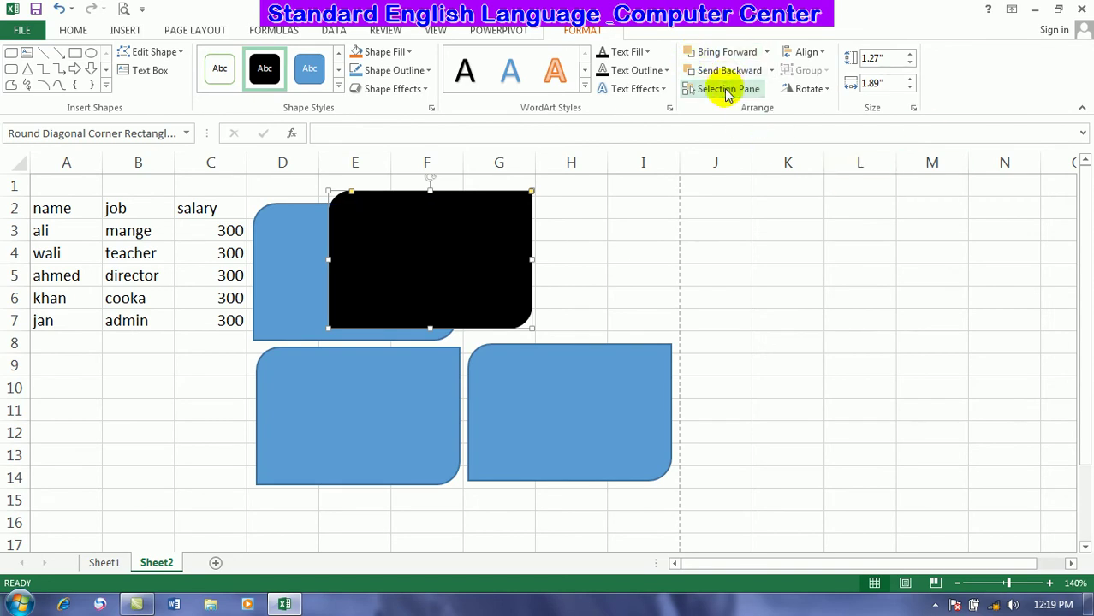
Hide all shapes in the Selection Pane and preview the sheet without them.
click(726, 89)
click(983, 199)
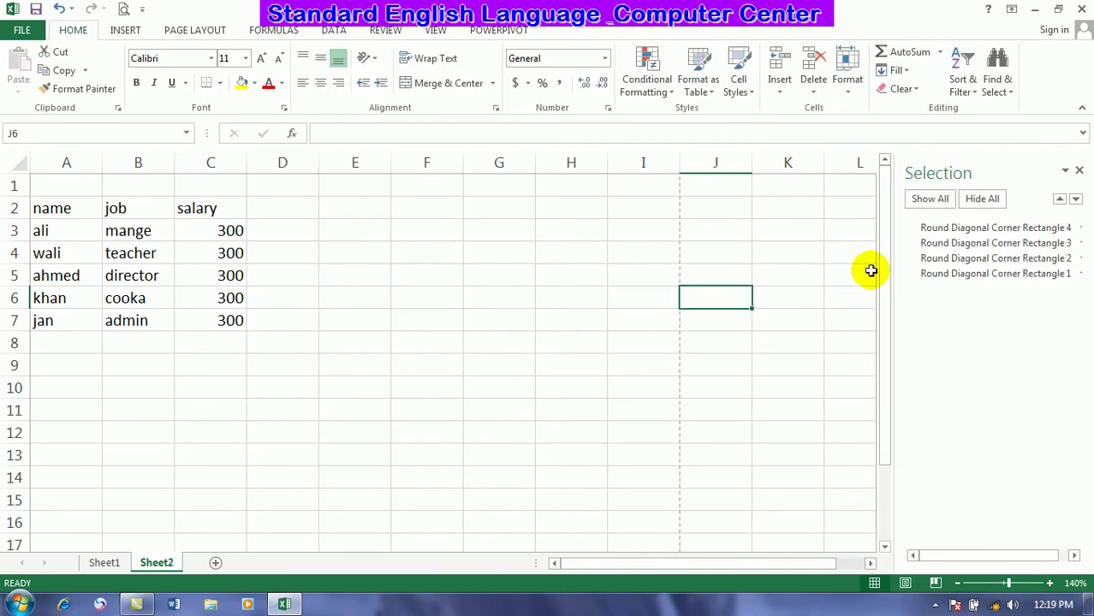
click(122, 8)
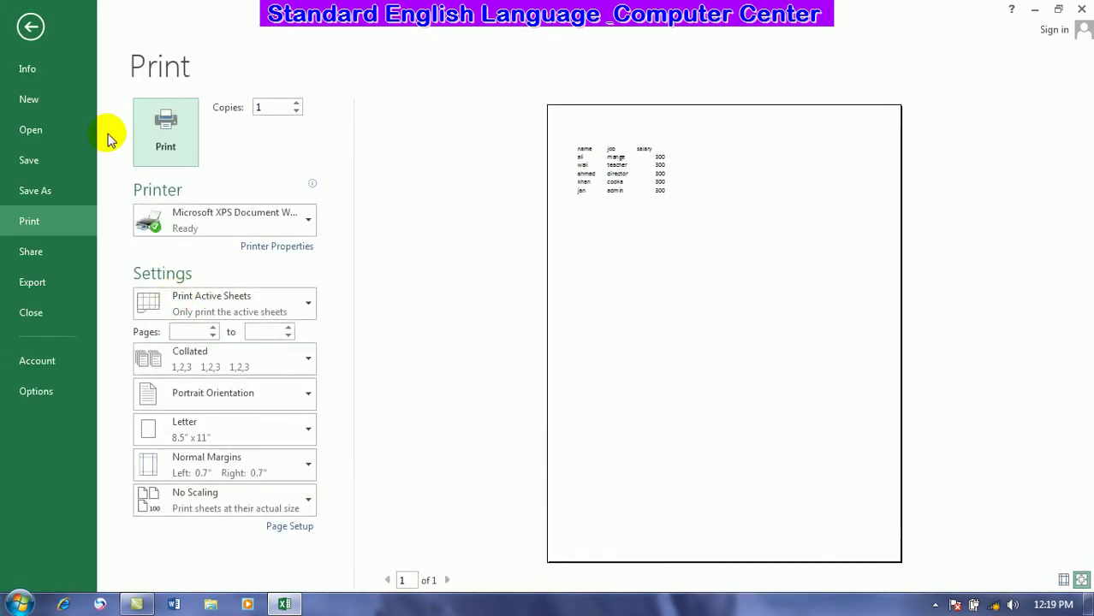
click(29, 29)
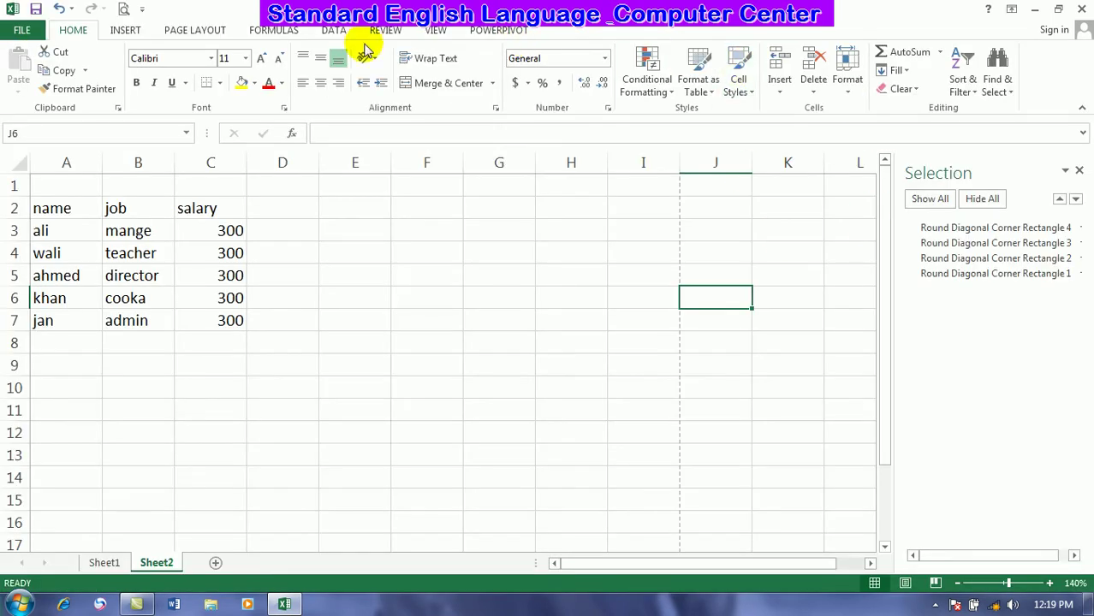
Show all shapes again and move Rectangle 4 one layer down in the Selection Pane.
click(214, 31)
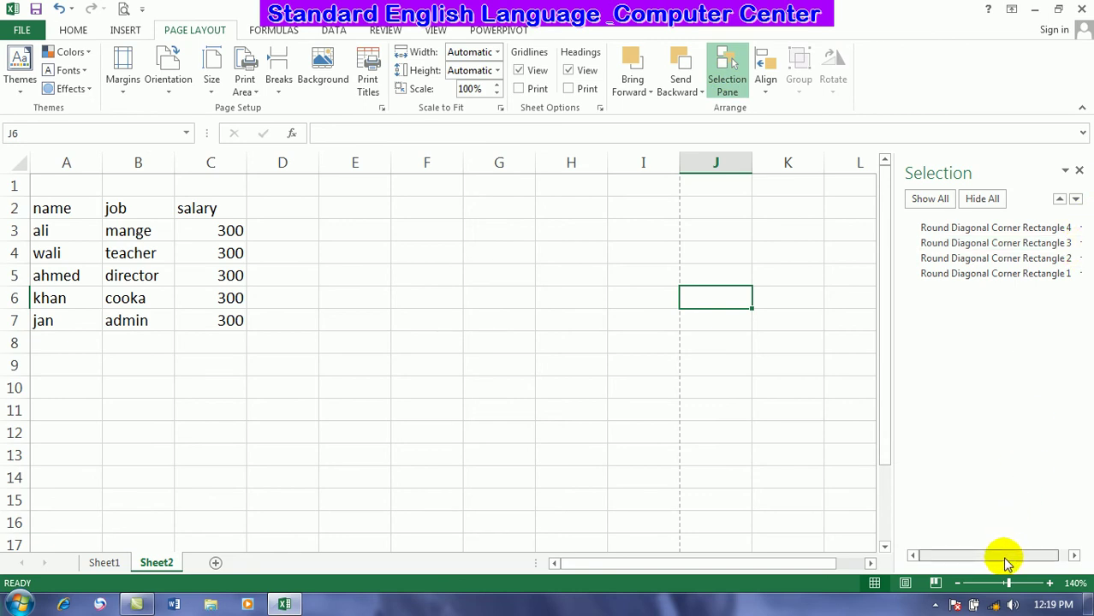
drag(1007, 563, 993, 562)
click(1074, 228)
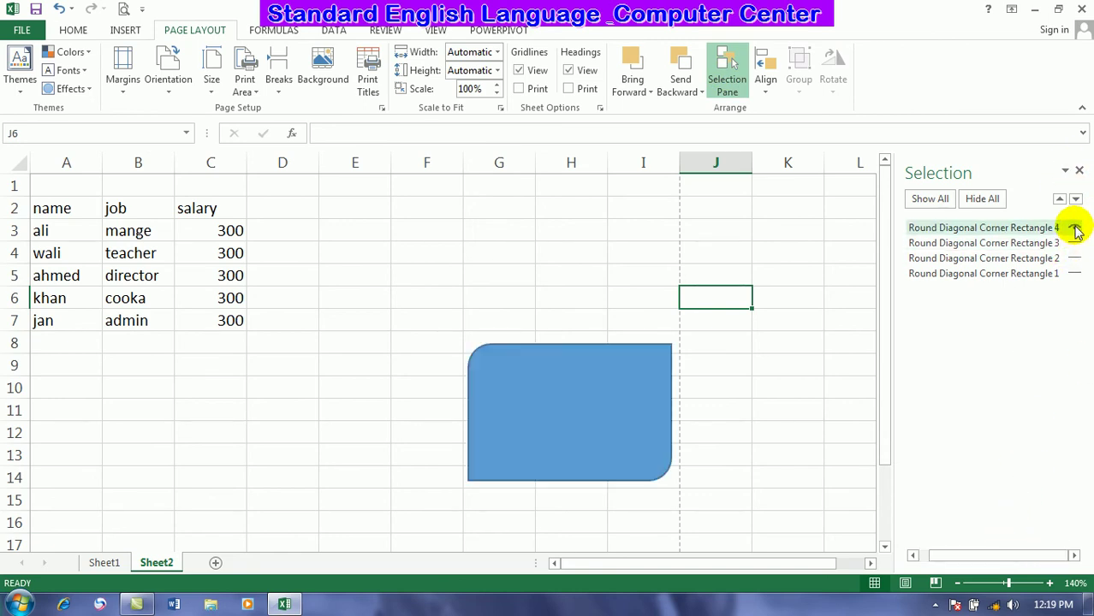
click(932, 198)
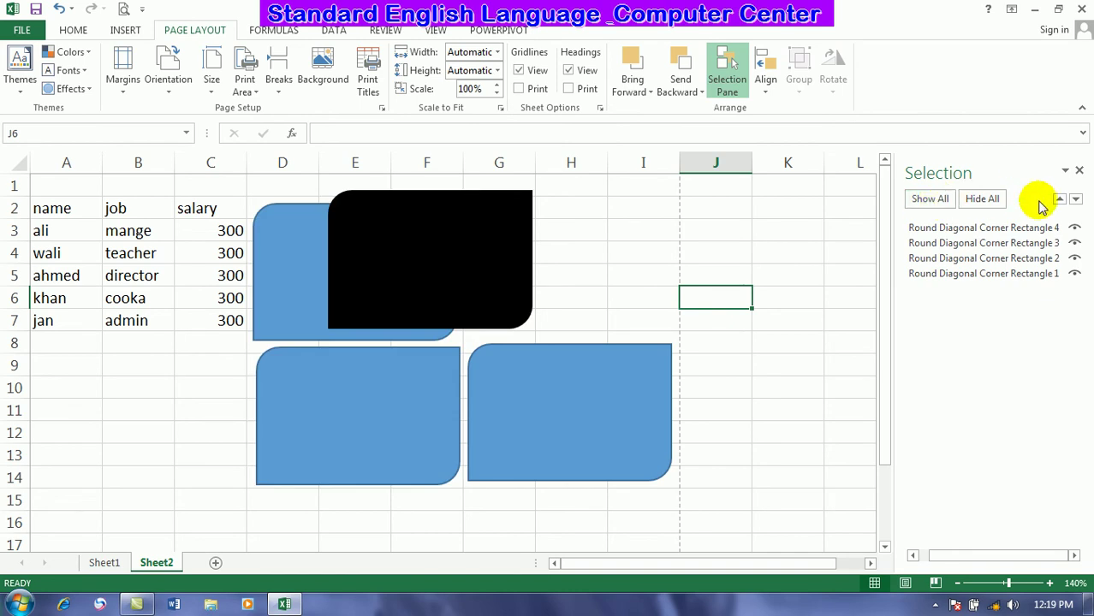
click(1036, 227)
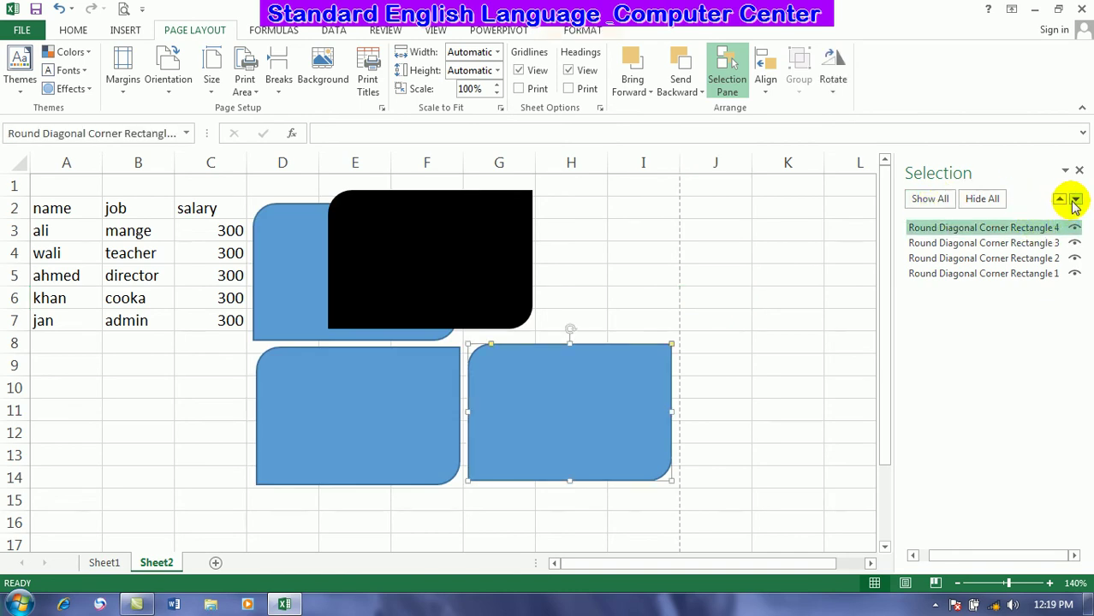
click(1076, 199)
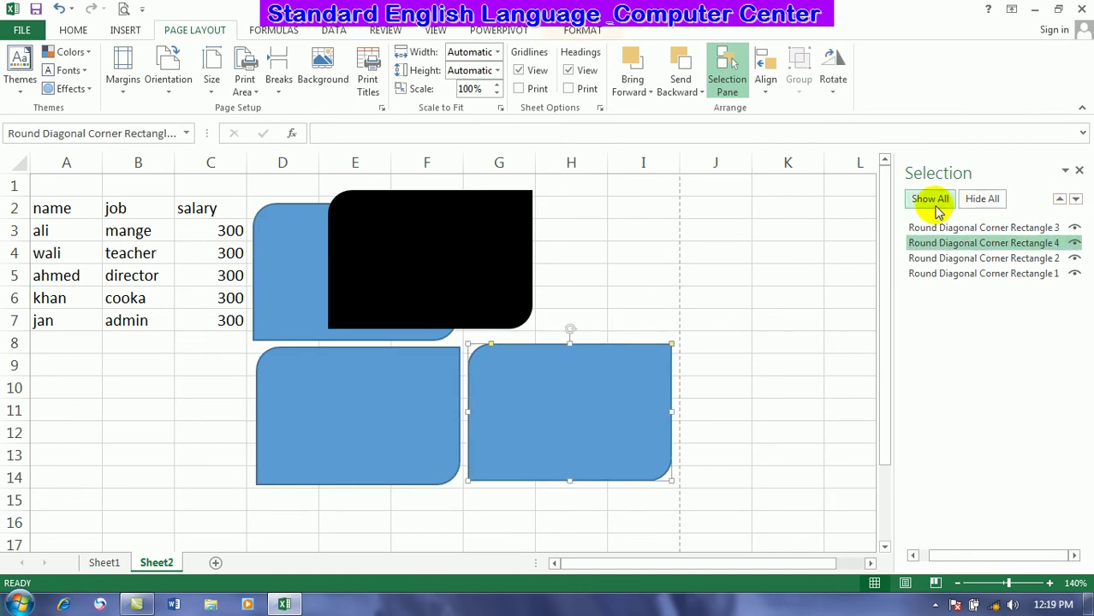
click(1079, 171)
click(773, 88)
Move the black rectangle right and the top blue one to columns A–C, then select three shapes.
click(574, 257)
mouse_move(479, 260)
mouse_down()
mouse_move(738, 257)
mouse_move(818, 272)
mouse_up()
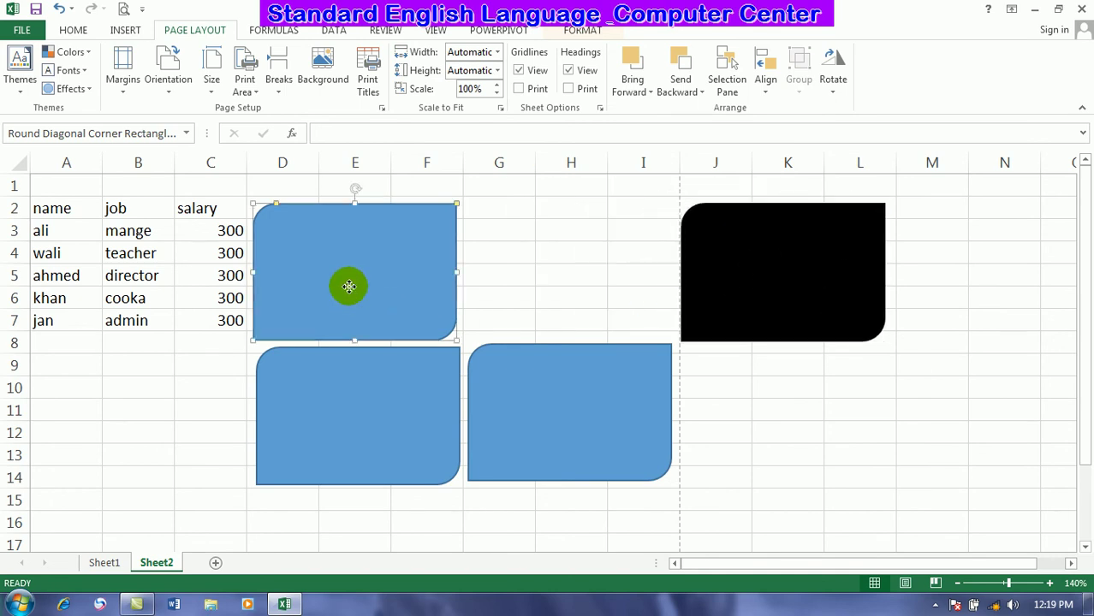
drag(351, 287, 98, 396)
click(638, 420)
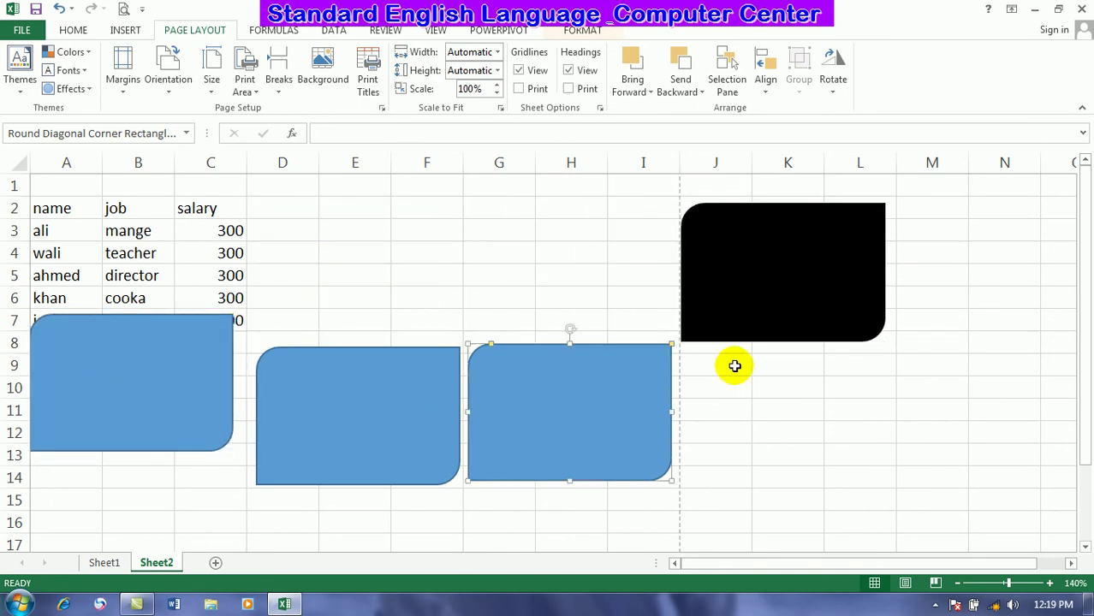
ctrl+click(752, 310)
ctrl+click(317, 394)
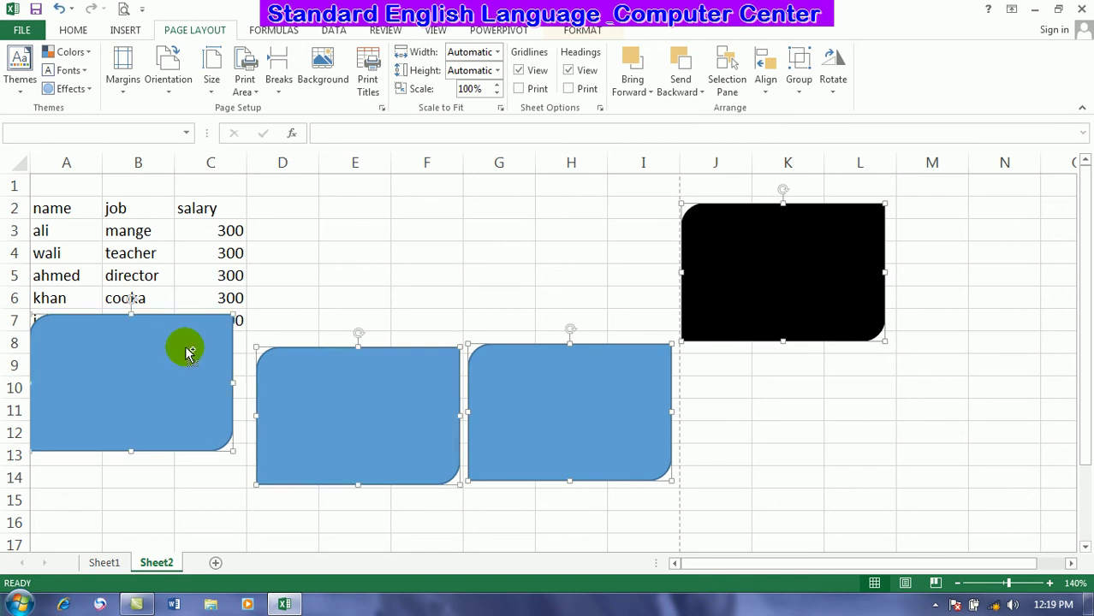
Try Align Left, Align Right and Align Bottom on the selected shapes, undoing each.
click(768, 86)
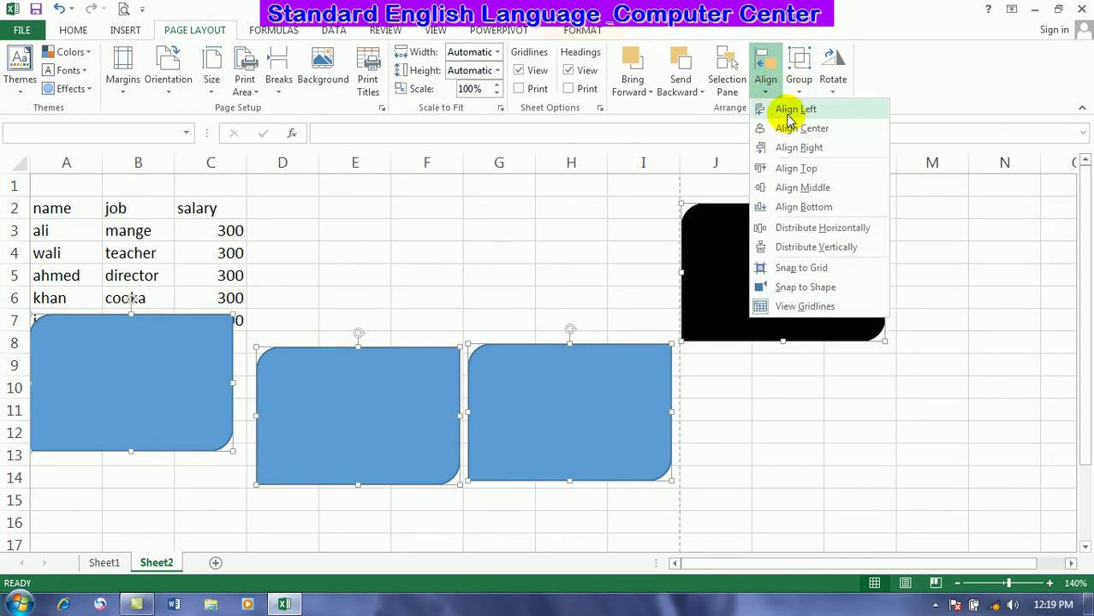
click(788, 114)
key(ctrl+z)
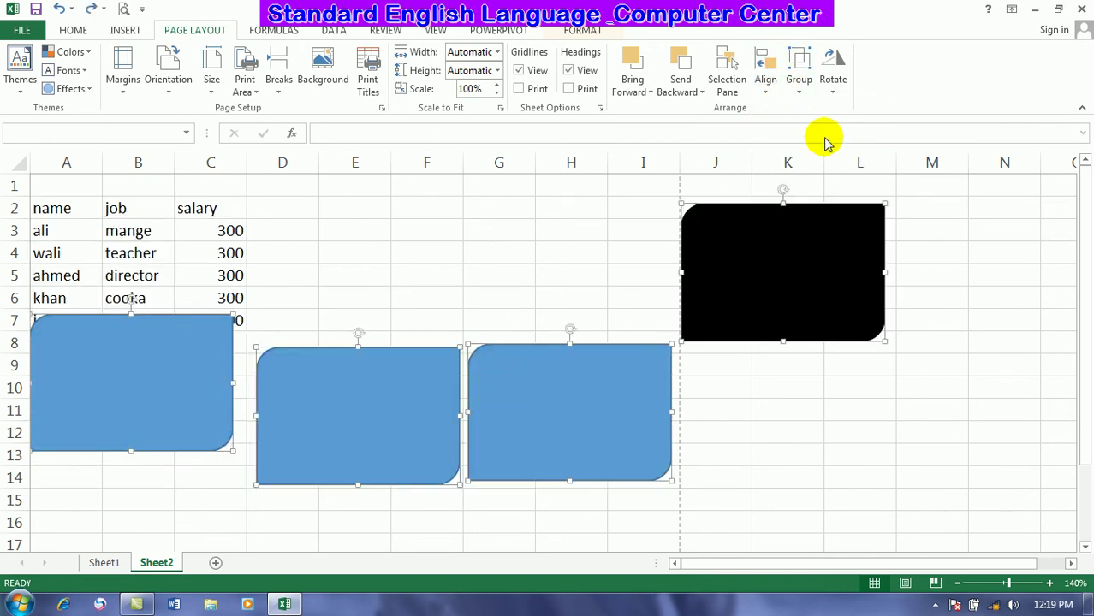
click(768, 86)
click(811, 148)
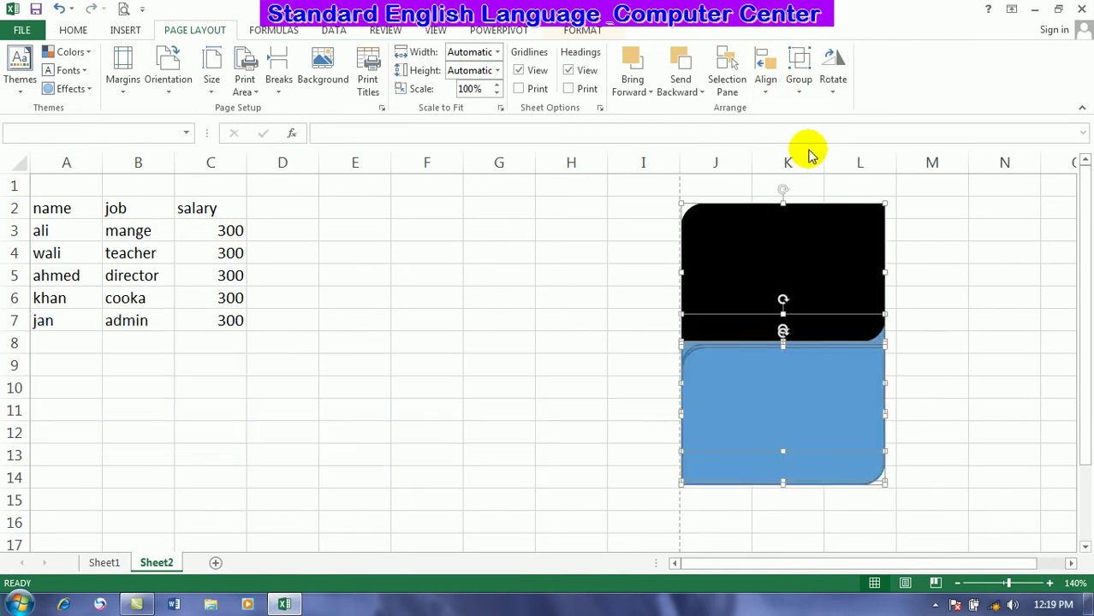
key(ctrl+z)
click(765, 86)
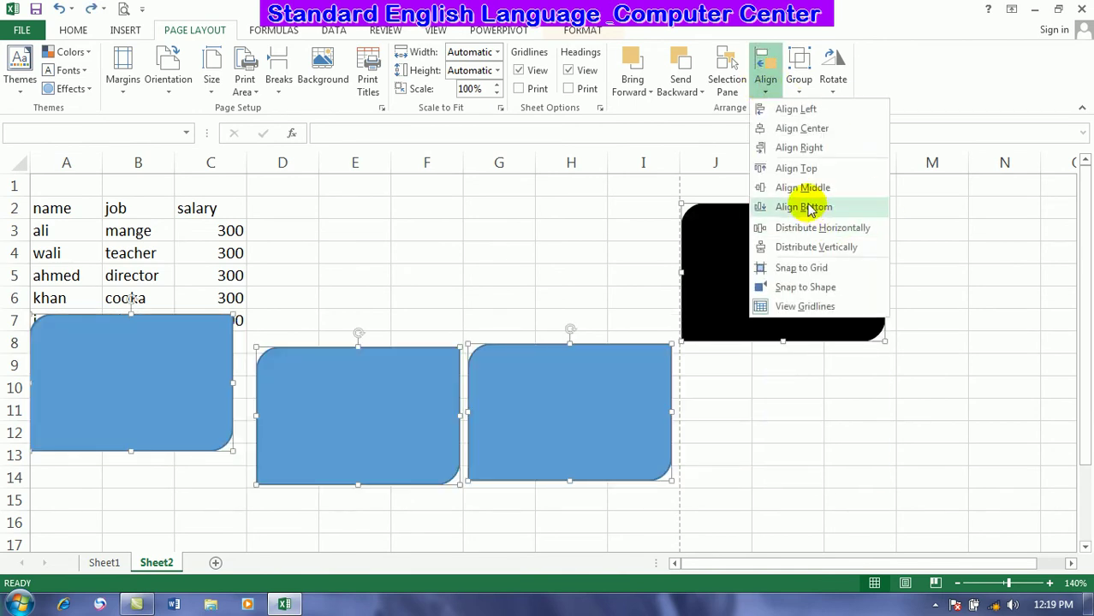
click(805, 206)
key(ctrl+z)
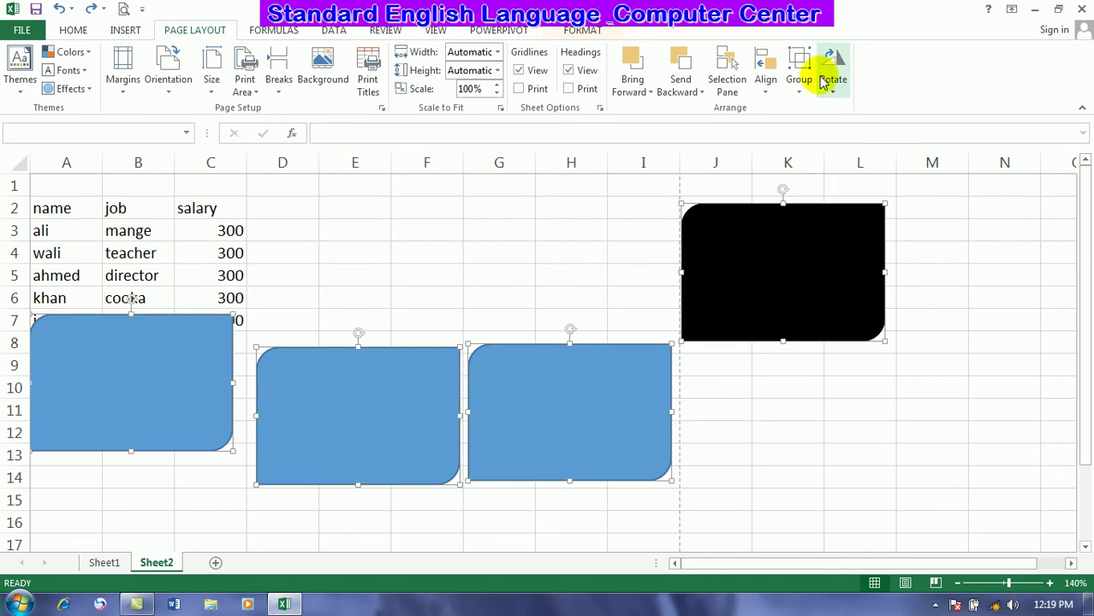
Try Distribute Horizontally and Vertically, undo both, then drag the black rectangle left to columns E–G.
click(765, 82)
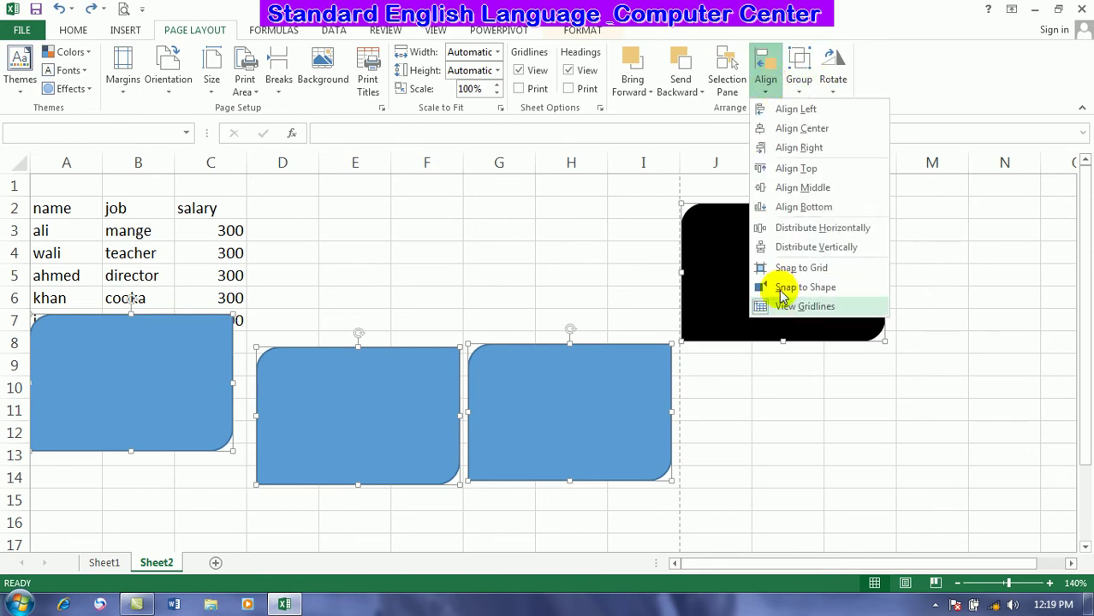
click(772, 228)
key(ctrl+z)
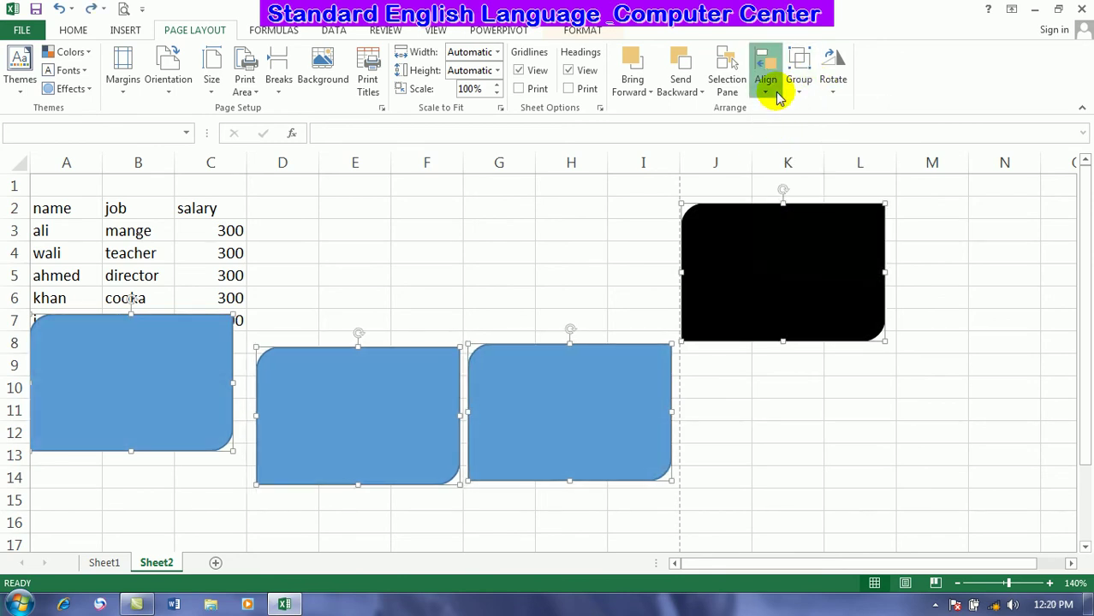
click(779, 97)
click(798, 248)
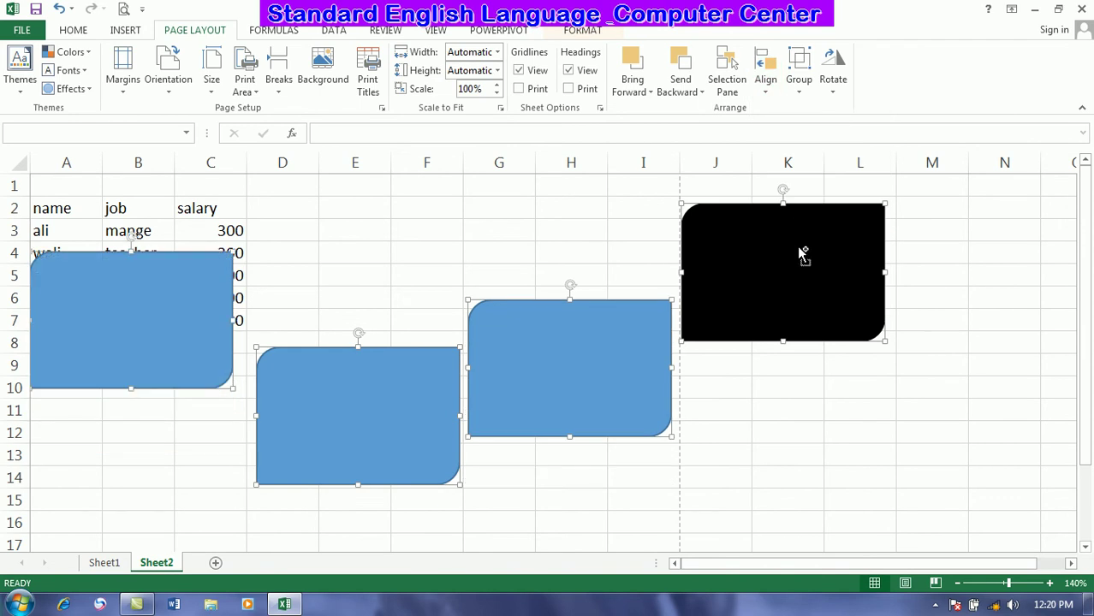
key(ctrl+z)
click(766, 81)
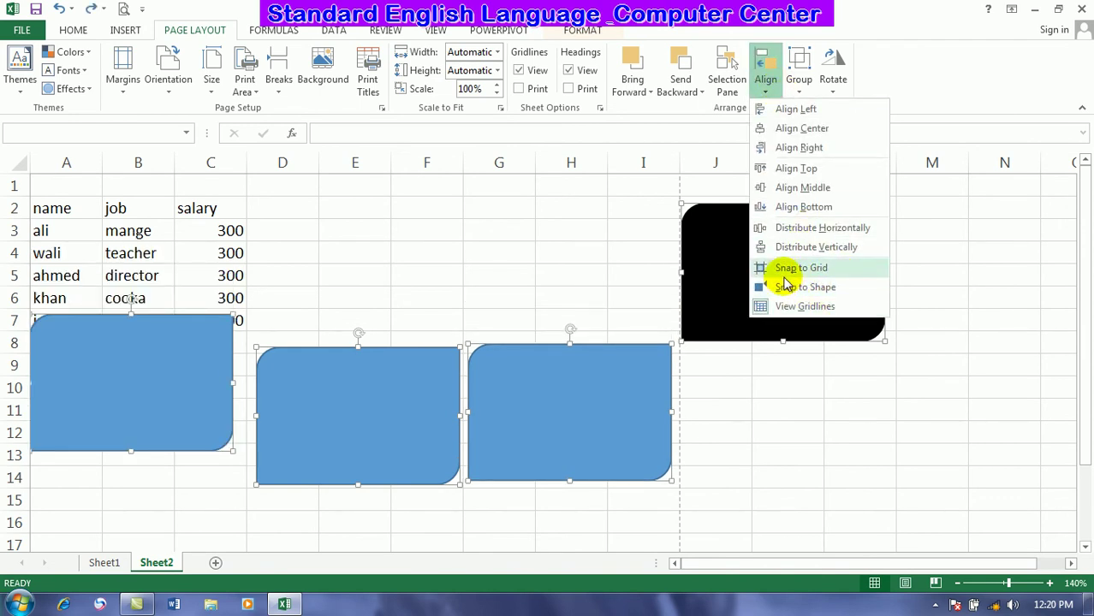
click(883, 406)
drag(766, 242, 429, 240)
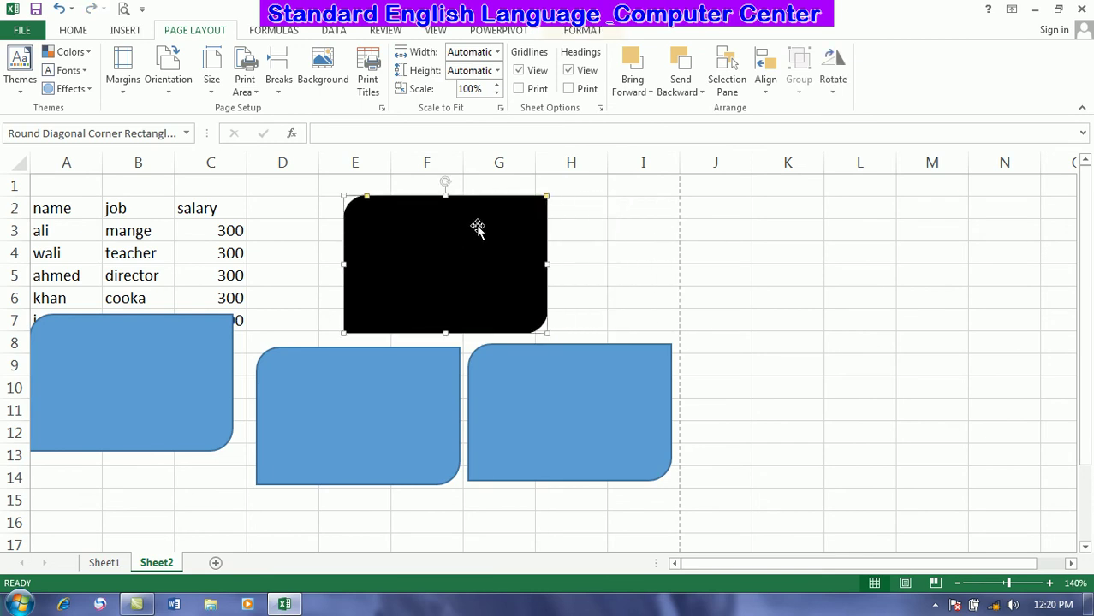
Turn on Snap to Grid and move the black rounded rectangle right to about columns I–K.
click(766, 90)
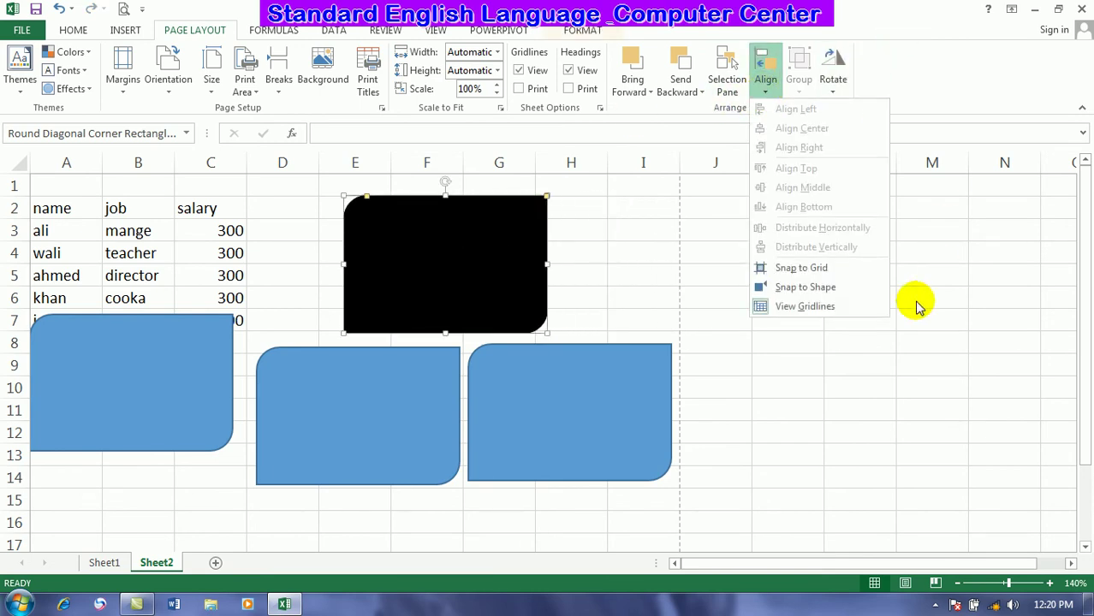
click(763, 269)
drag(489, 273, 614, 265)
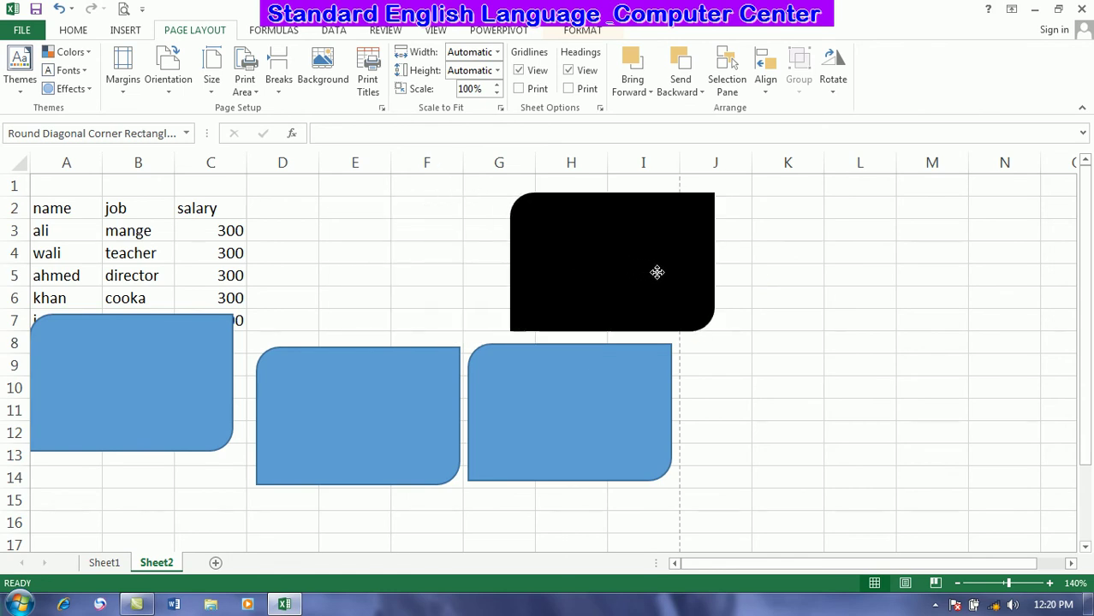
drag(613, 266, 755, 230)
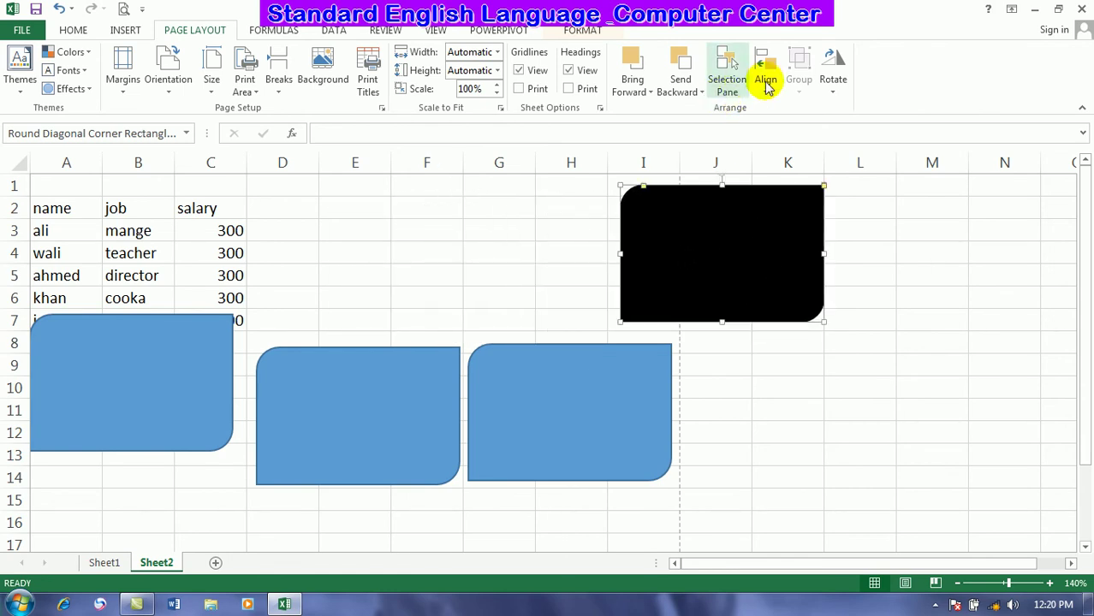
click(766, 82)
click(781, 270)
mouse_move(784, 269)
mouse_down()
mouse_move(673, 245)
mouse_move(716, 223)
mouse_up()
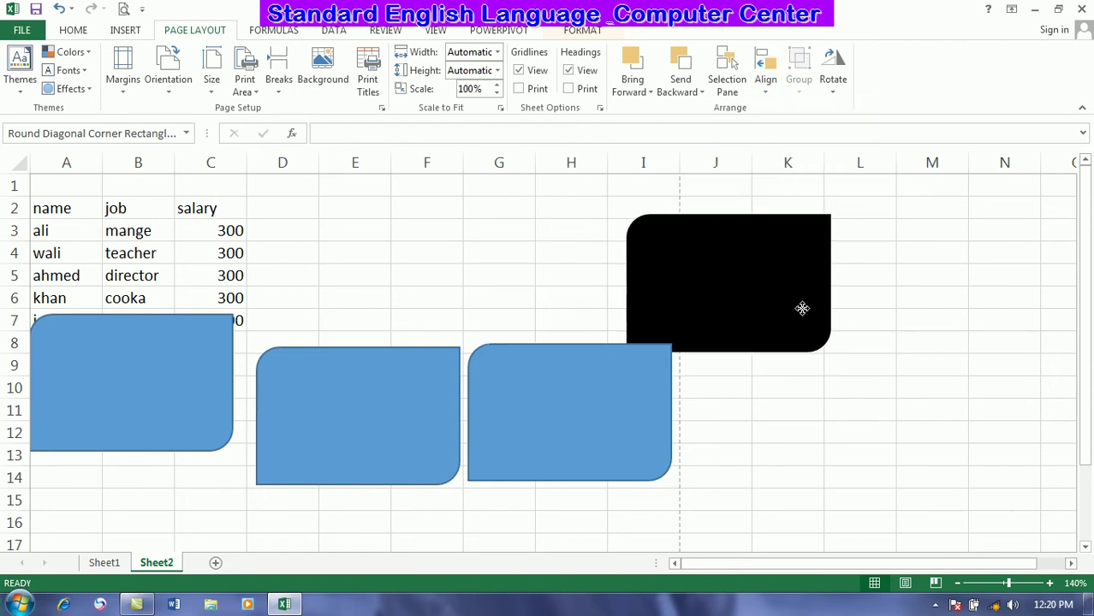
Raise the rightmost blue rectangle toward the black one, toggling Snap to Shape and Snap to Grid.
drag(621, 412, 614, 381)
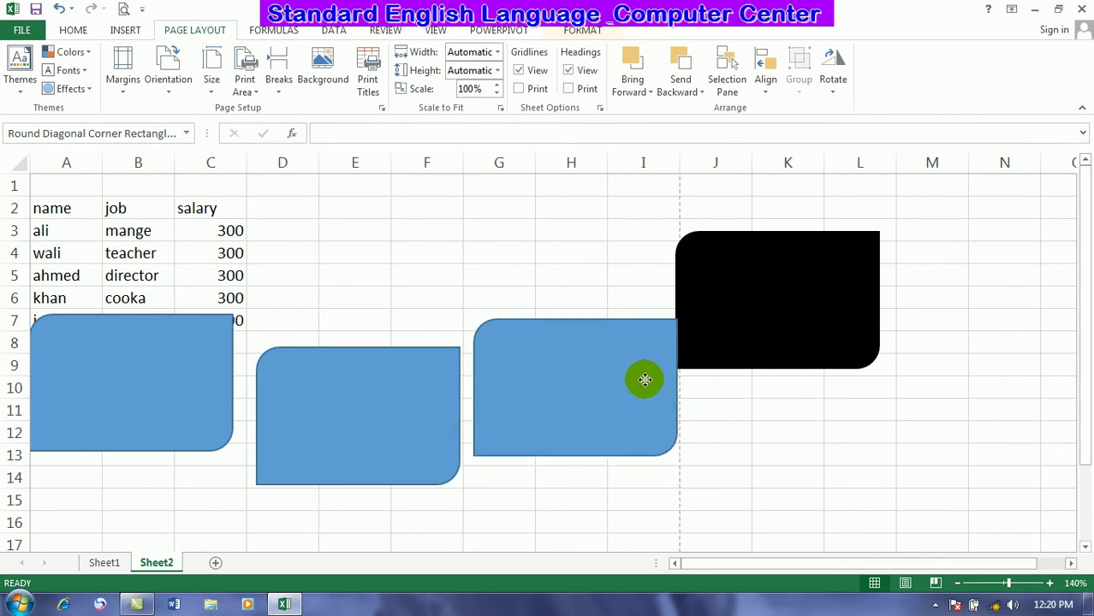
click(765, 79)
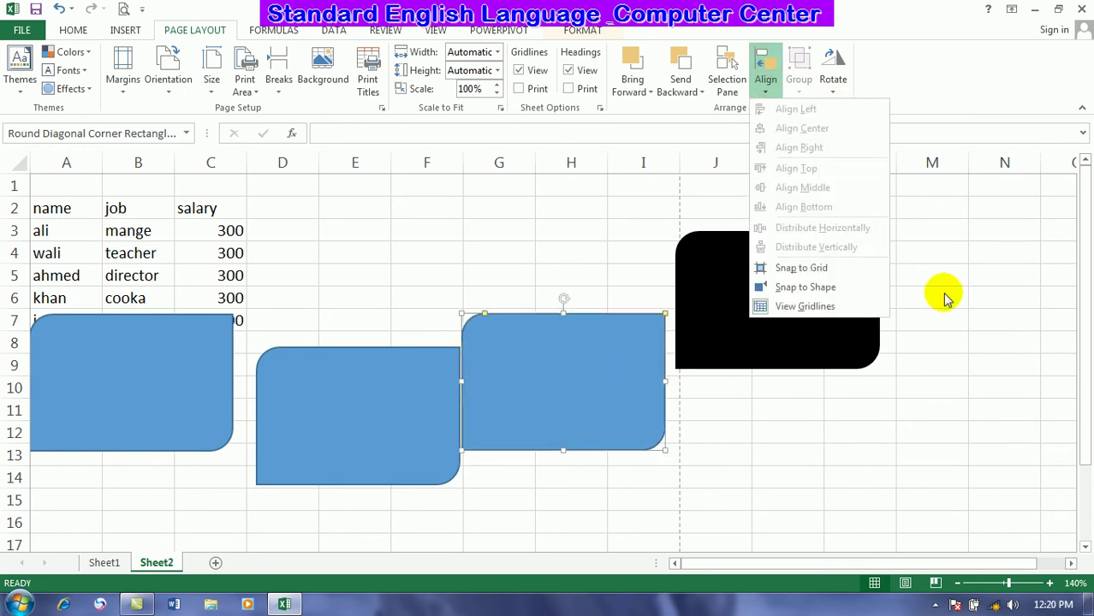
click(761, 288)
mouse_move(589, 366)
mouse_down()
mouse_move(676, 315)
mouse_move(751, 288)
mouse_move(793, 288)
mouse_move(576, 312)
mouse_up()
click(764, 79)
click(762, 288)
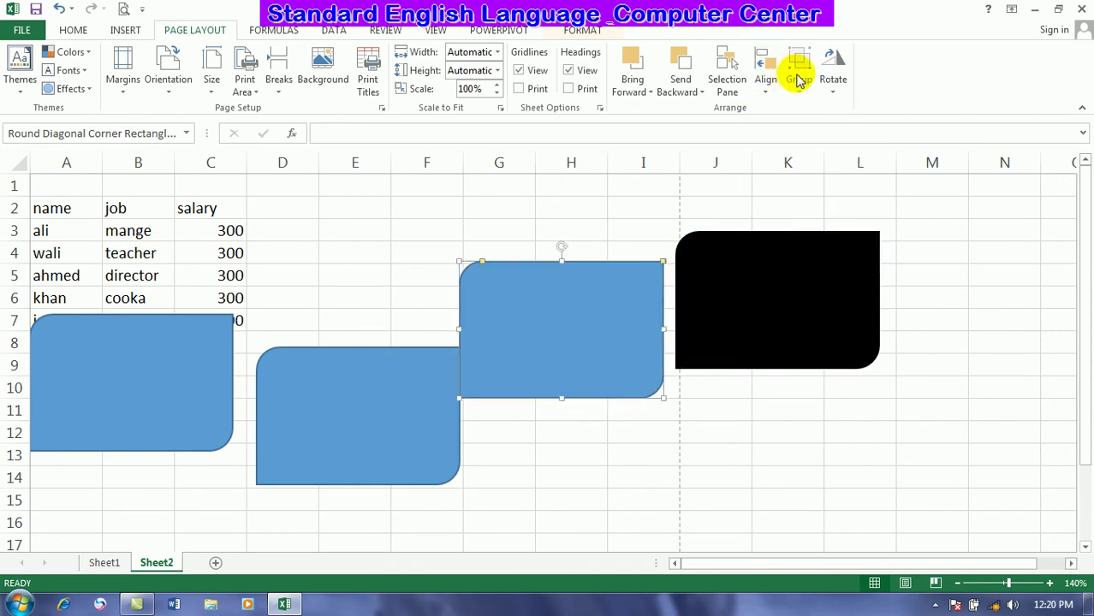
click(768, 94)
click(761, 271)
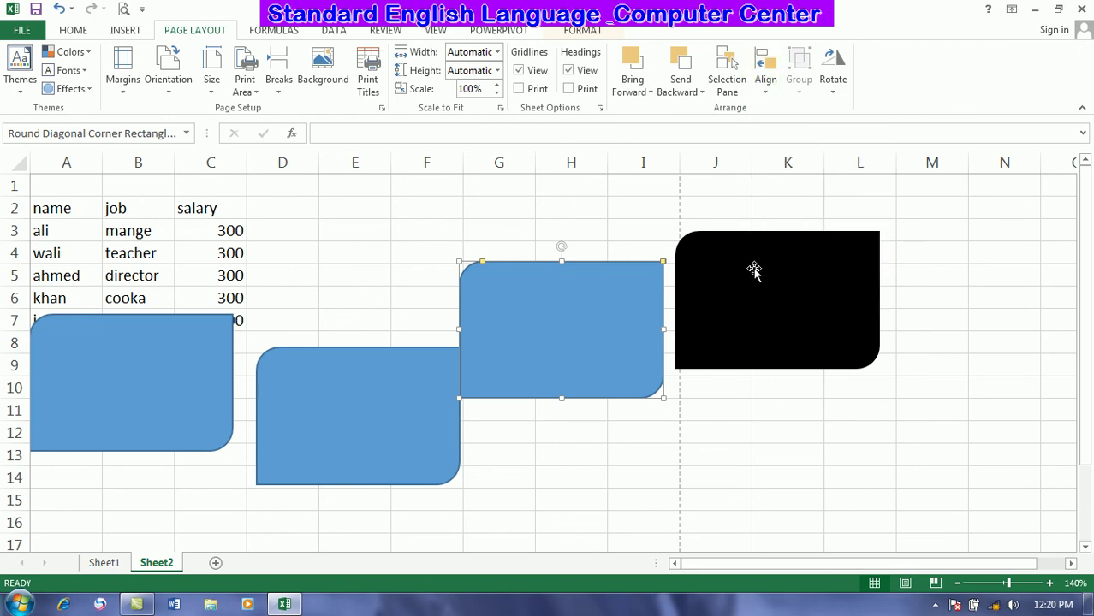
drag(632, 309, 570, 294)
Hide the sheet gridlines, then show them again.
click(765, 90)
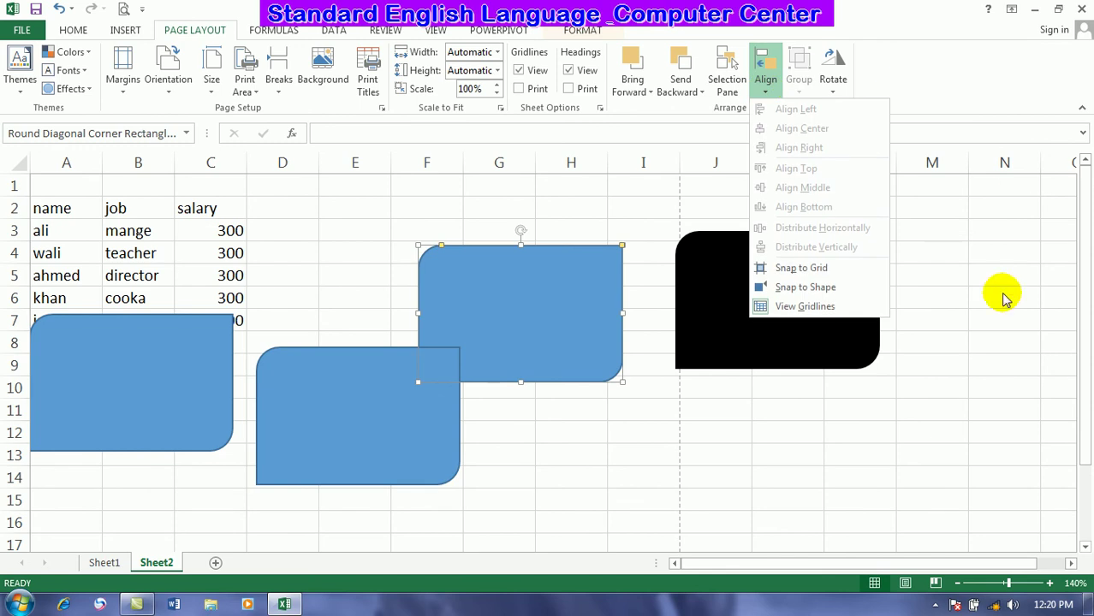
click(796, 306)
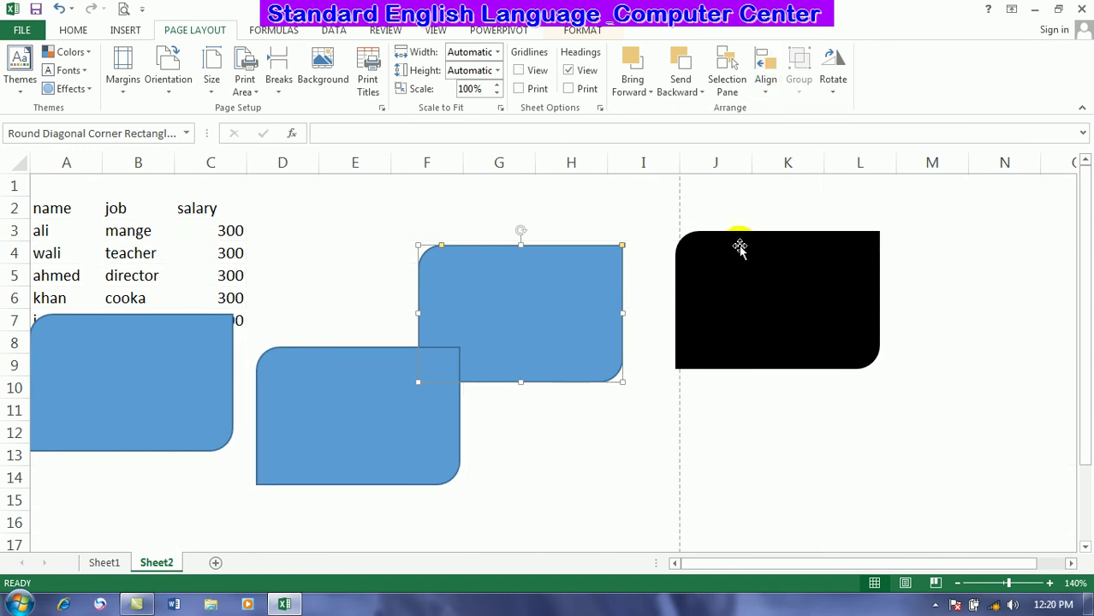
click(780, 77)
click(777, 306)
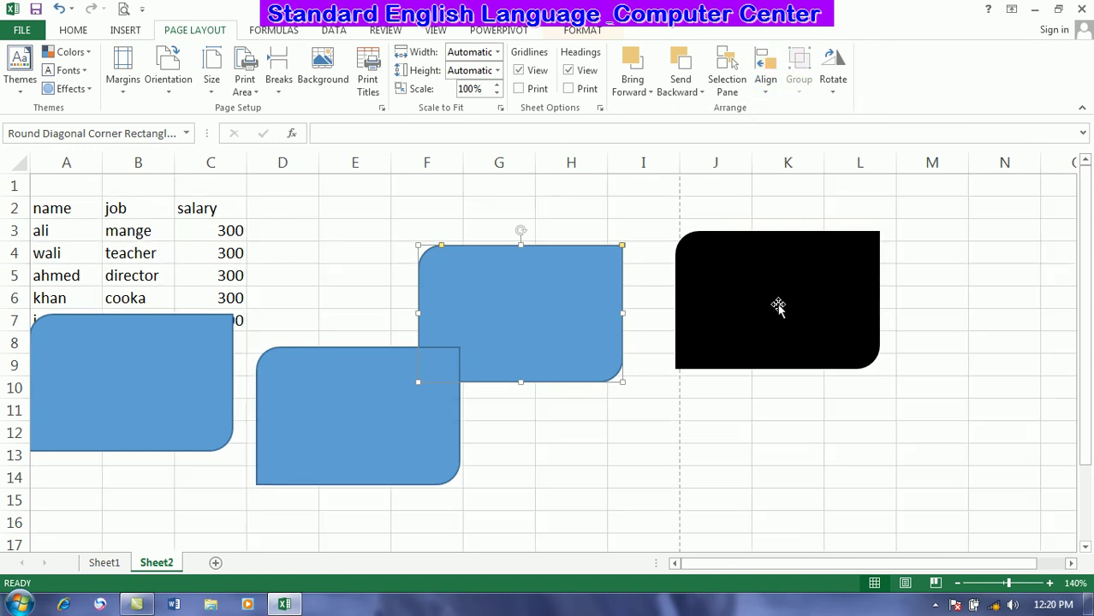
click(575, 455)
click(839, 408)
click(1058, 362)
click(765, 78)
click(681, 474)
Nudge the upper blue rectangle slightly down-right beside the black rectangle.
click(760, 319)
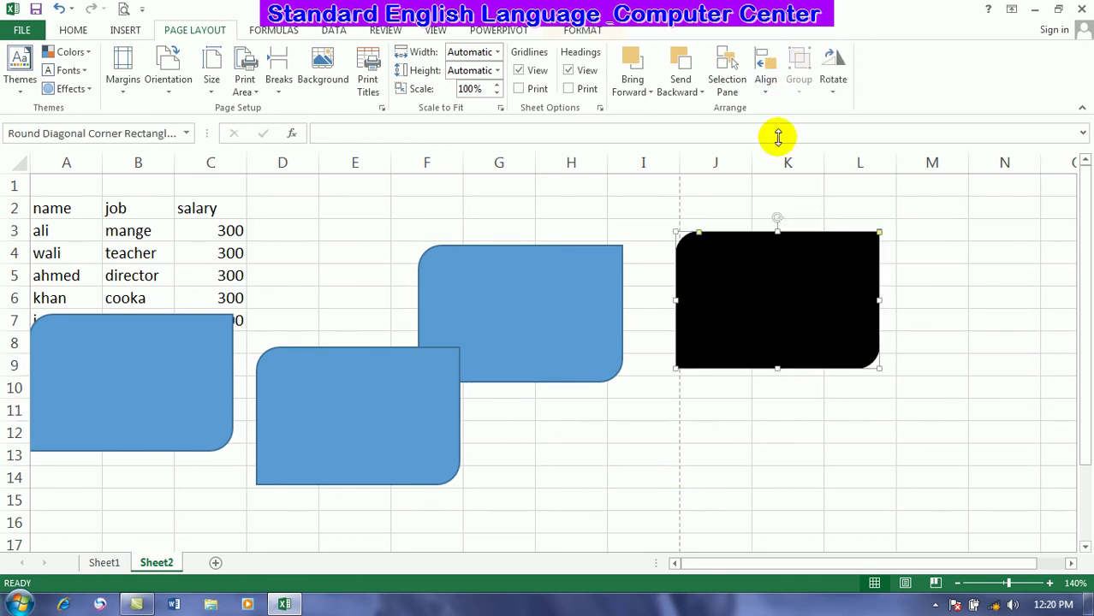
drag(557, 320, 581, 343)
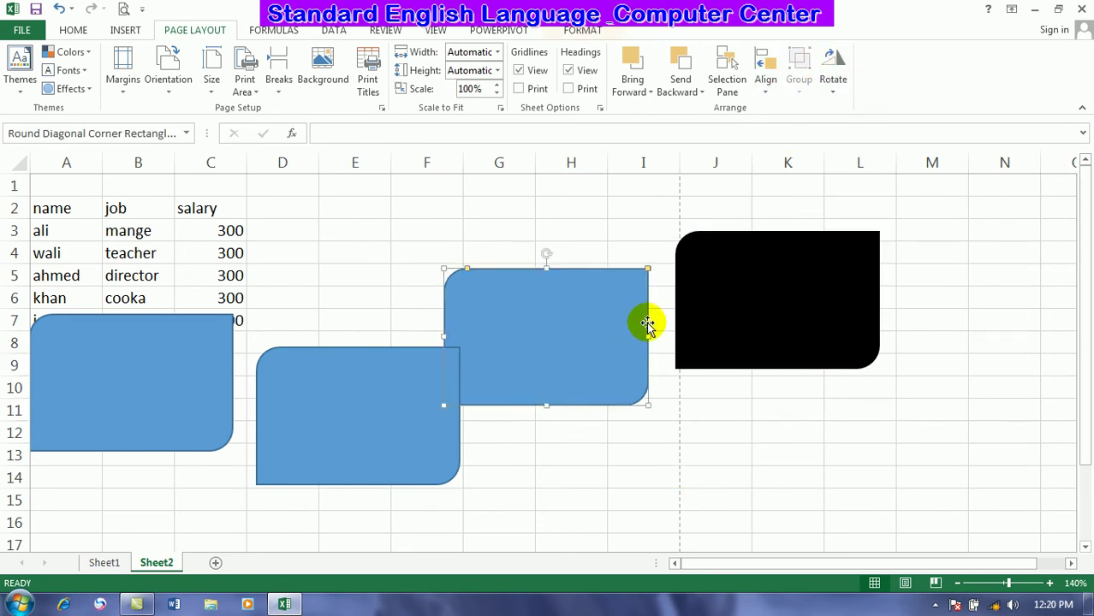
click(404, 423)
click(244, 413)
Group the selected rounded rectangles and move the group to the right.
click(301, 423)
ctrl+click(143, 383)
ctrl+click(616, 303)
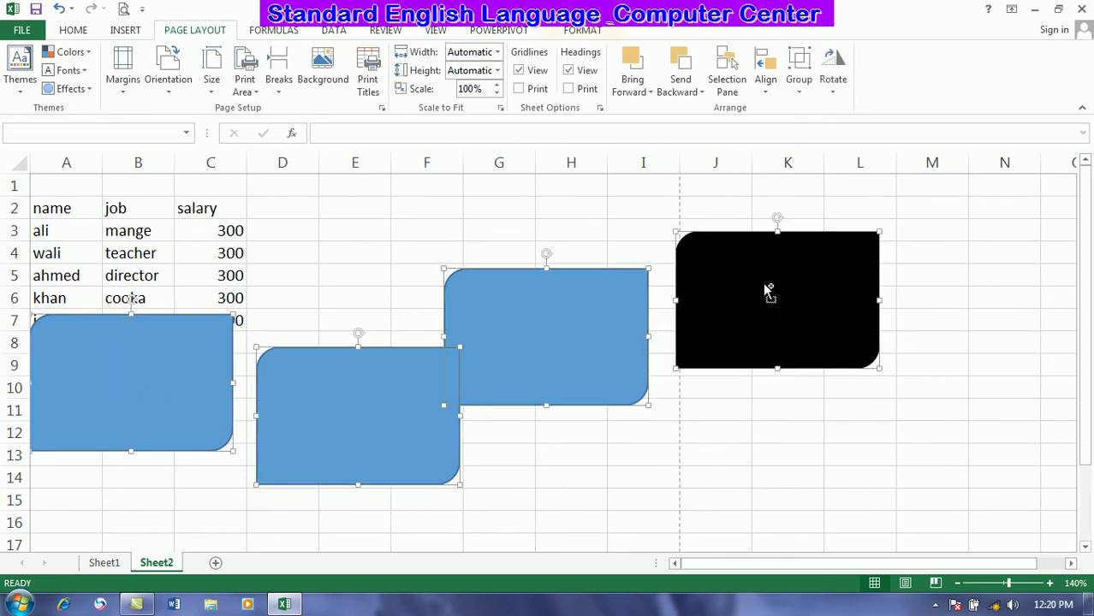
click(800, 90)
click(822, 107)
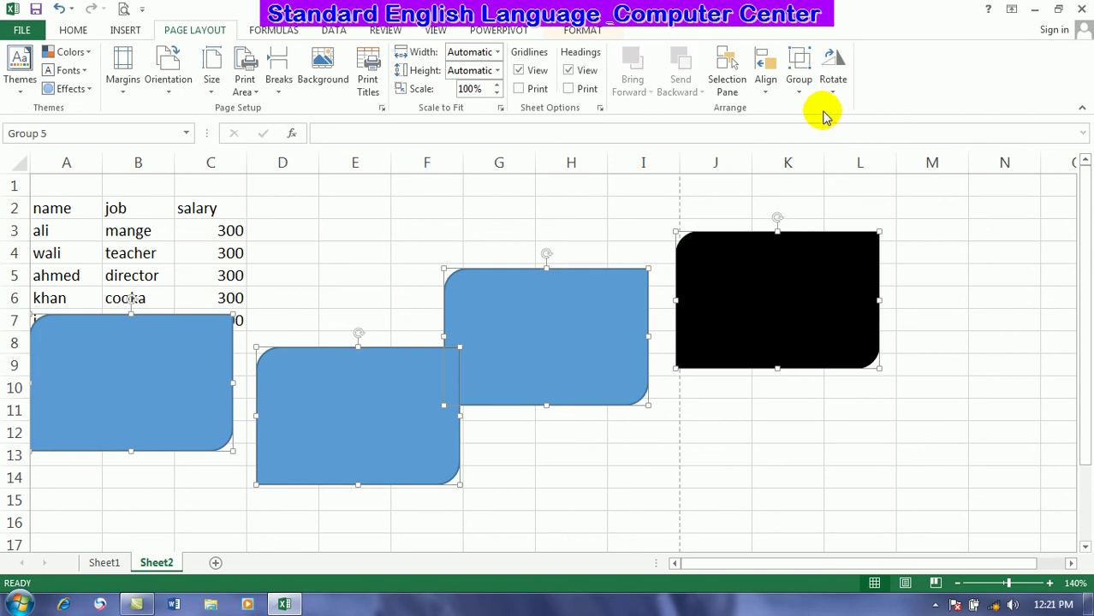
drag(627, 321, 707, 326)
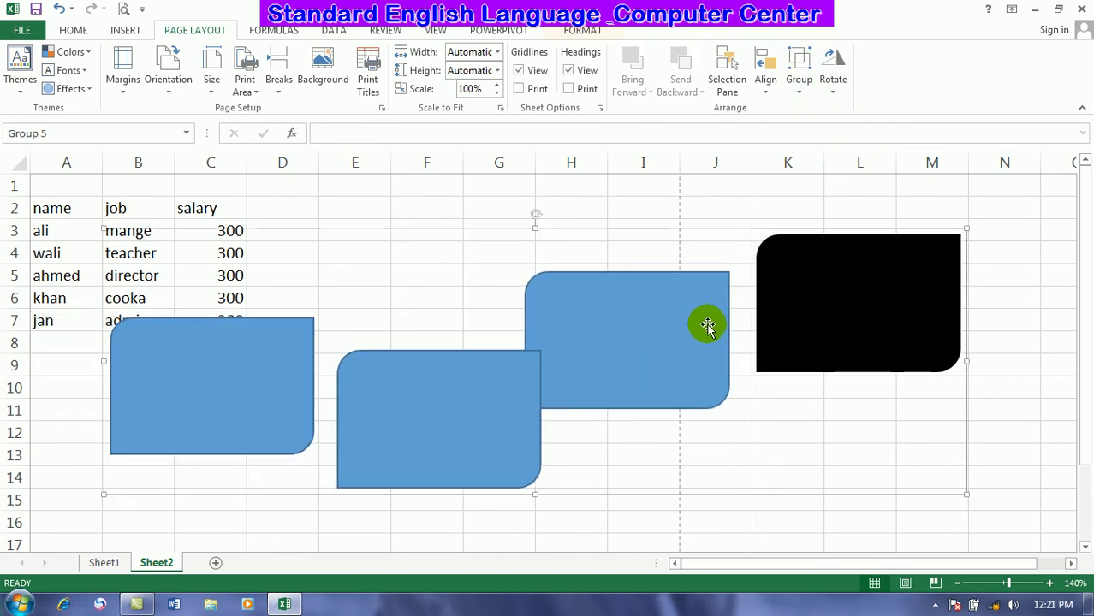
Give the group a black gradient style and make the rectangle over H–J blue.
click(582, 31)
click(339, 89)
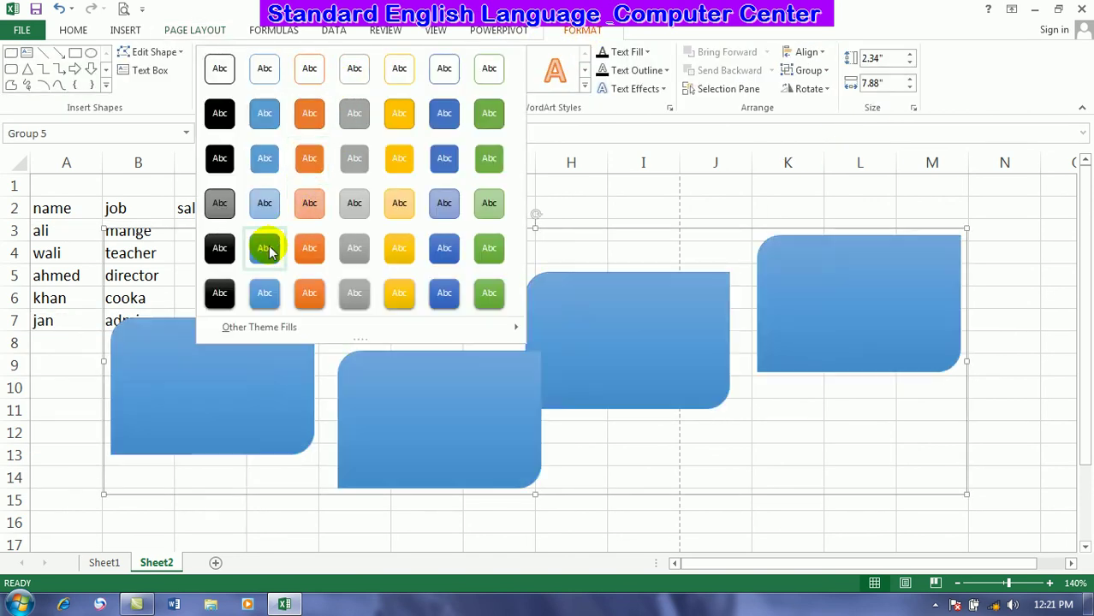
click(221, 247)
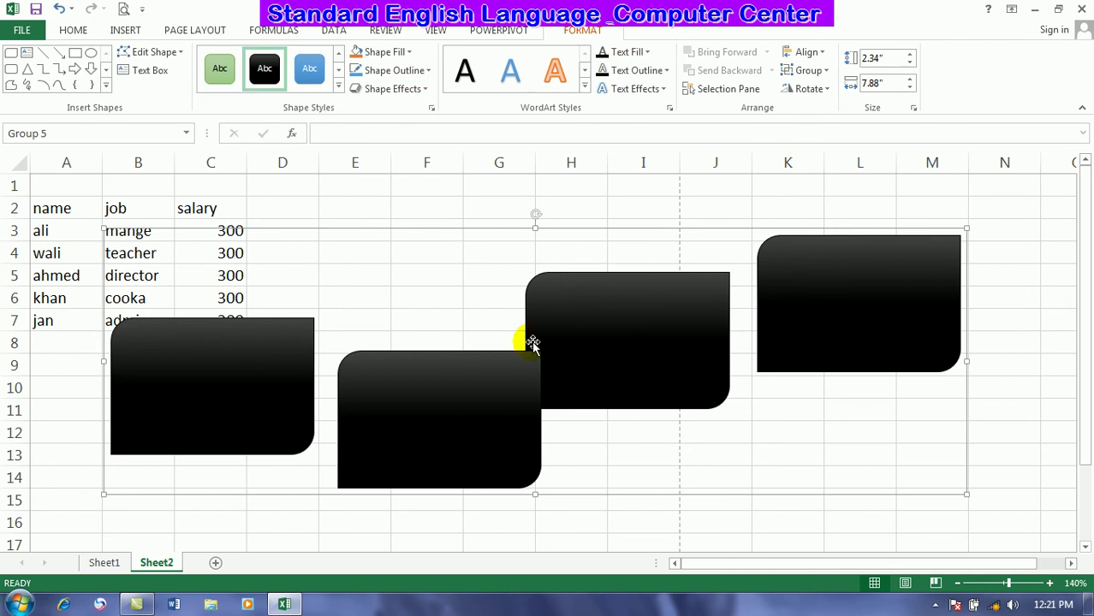
click(626, 328)
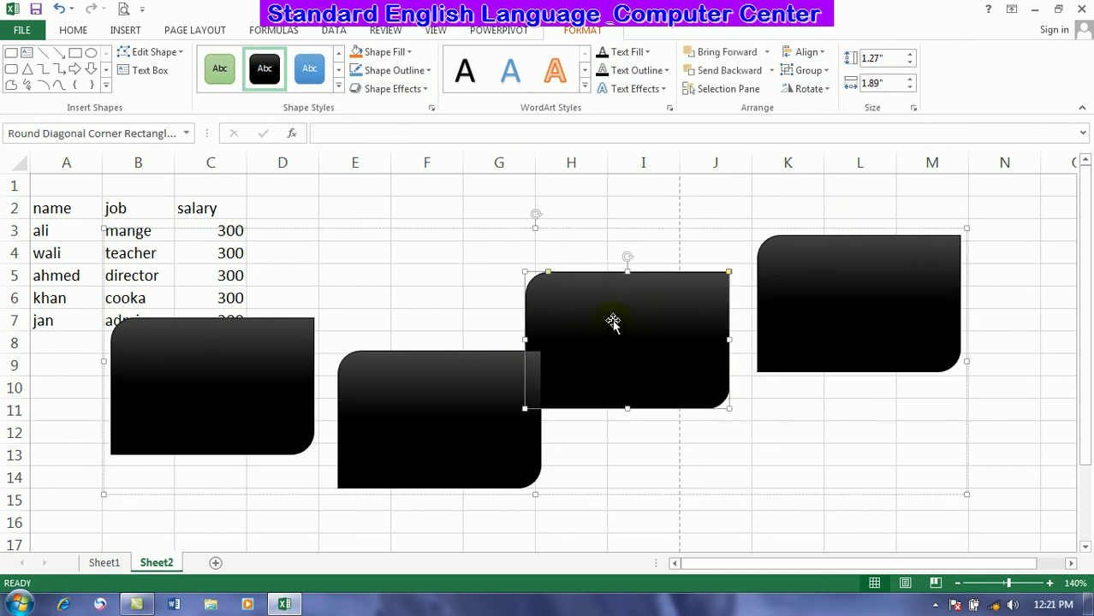
click(316, 73)
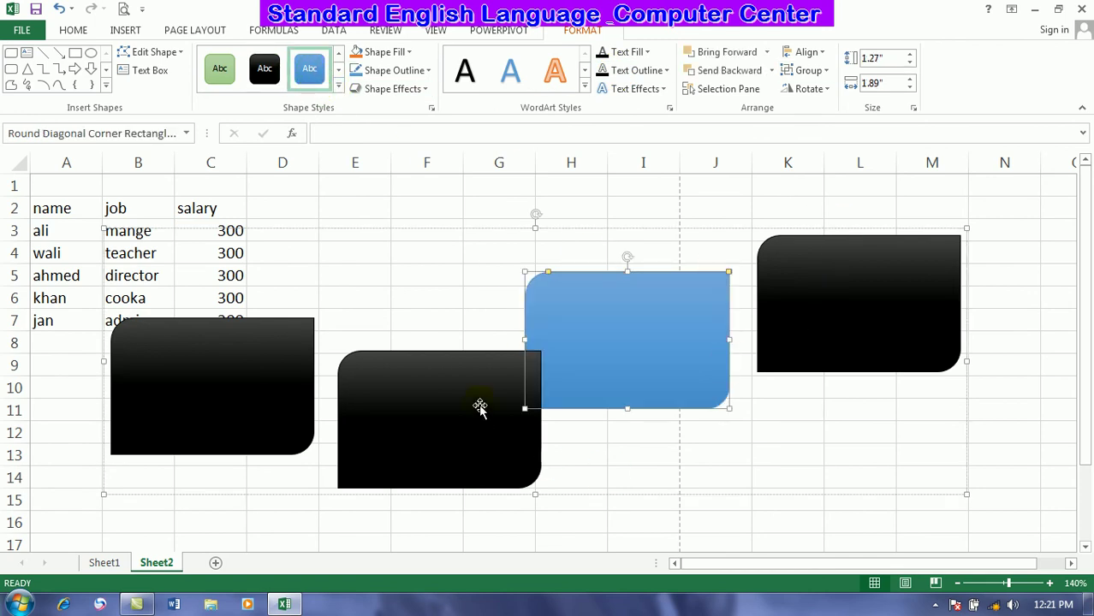
Ungroup the shapes, then regroup all four rounded rectangles as one group.
click(811, 72)
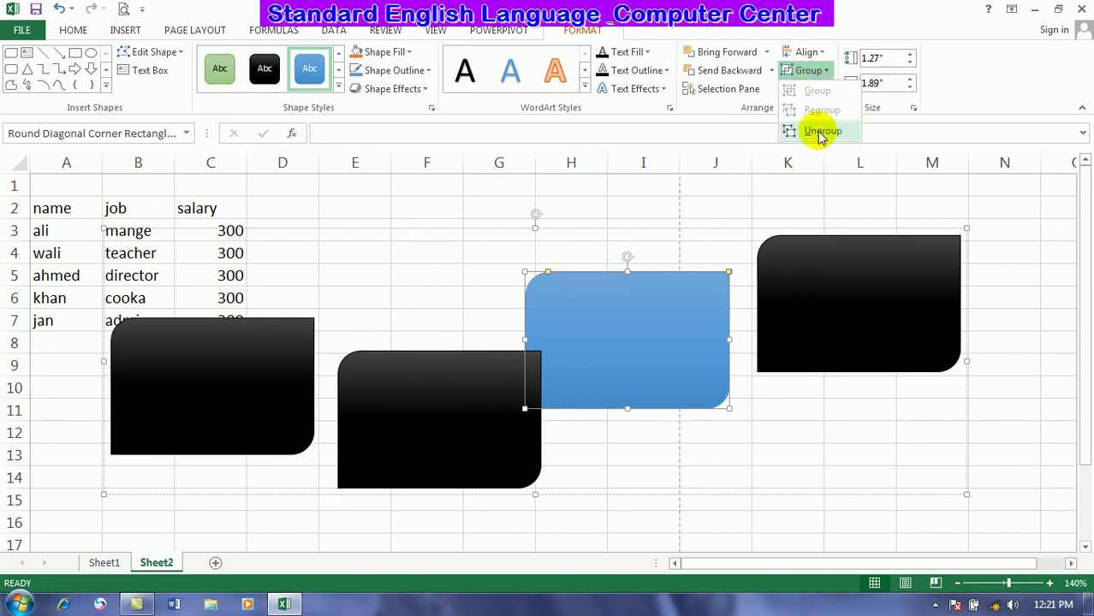
click(820, 132)
click(940, 438)
click(847, 315)
click(674, 315)
click(442, 379)
click(221, 348)
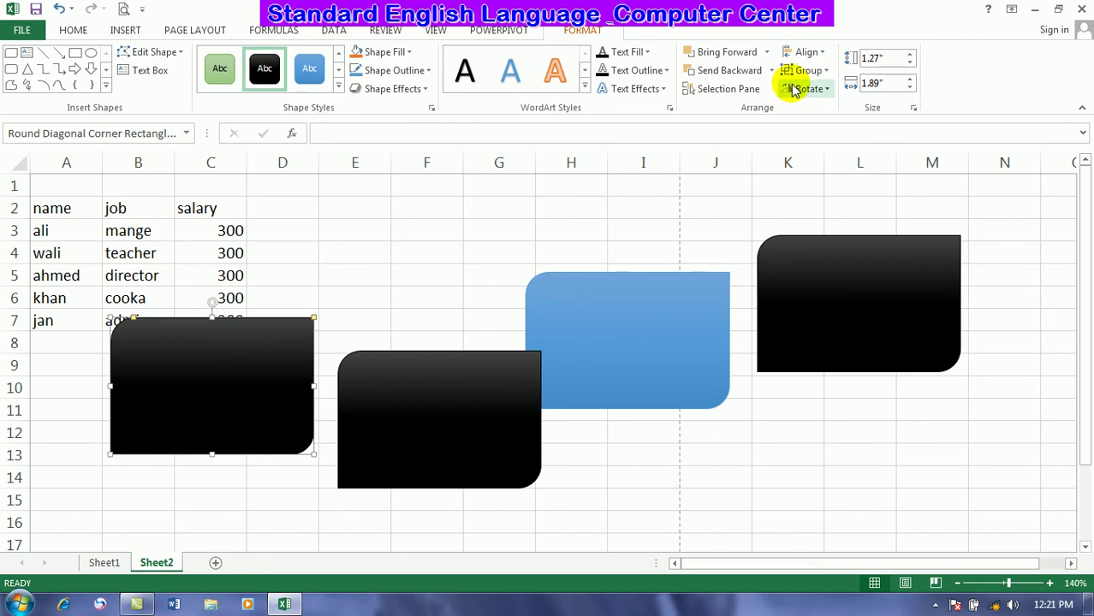
click(811, 70)
click(792, 110)
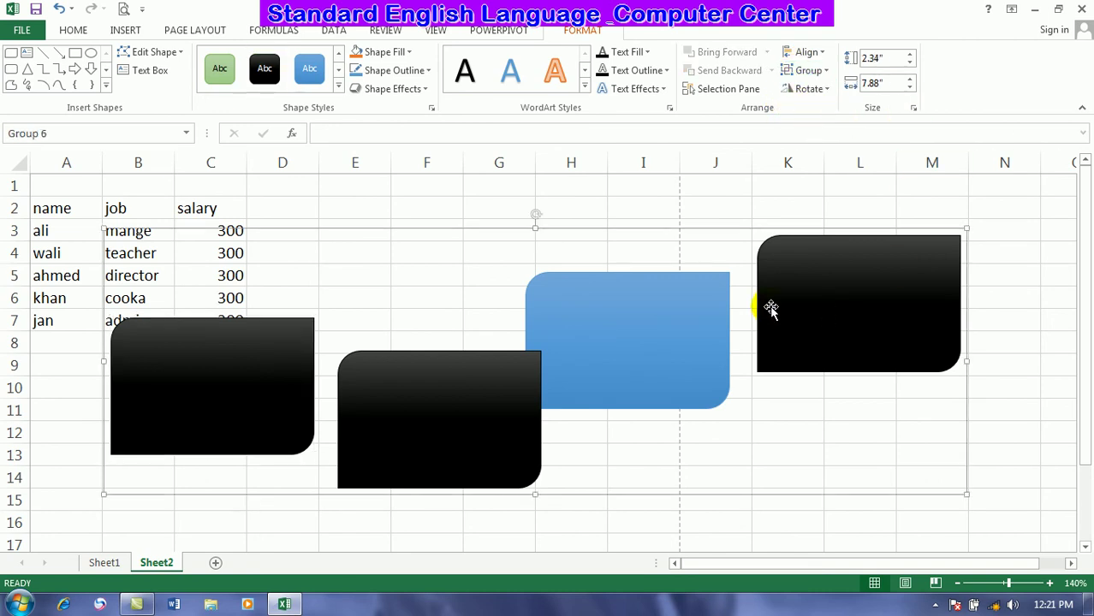
Delete the grouped rounded shapes, undo once, then delete them again.
key(Delete)
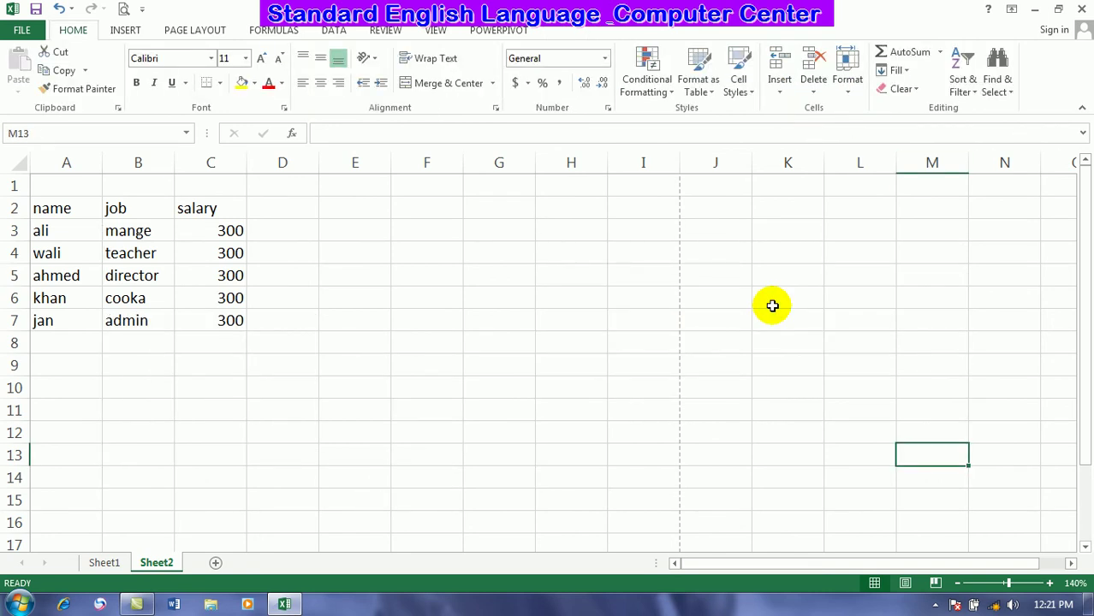
key(ctrl+z)
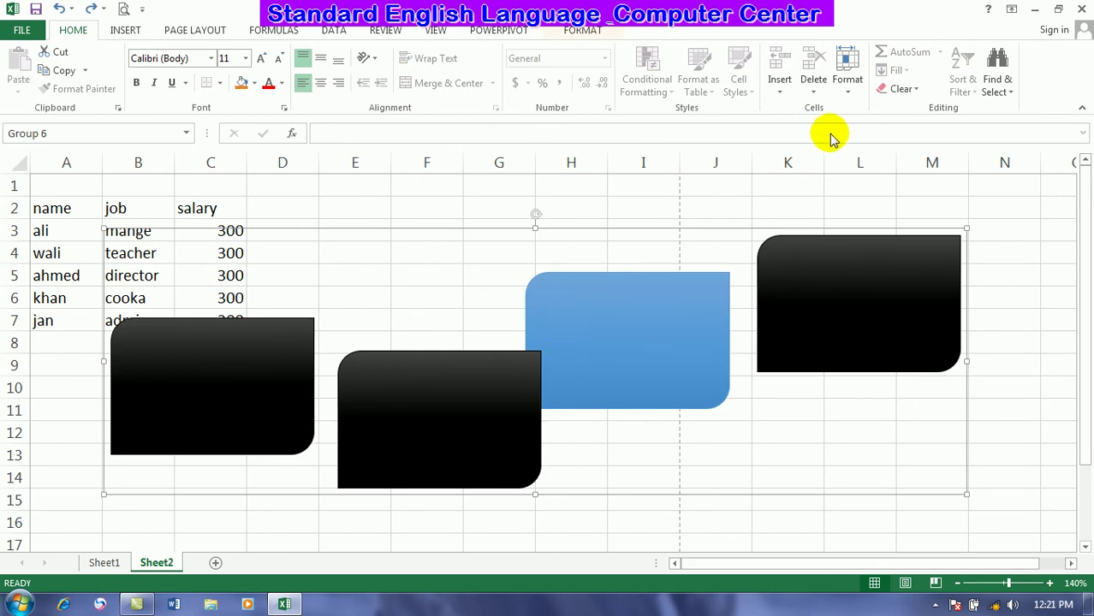
key(Delete)
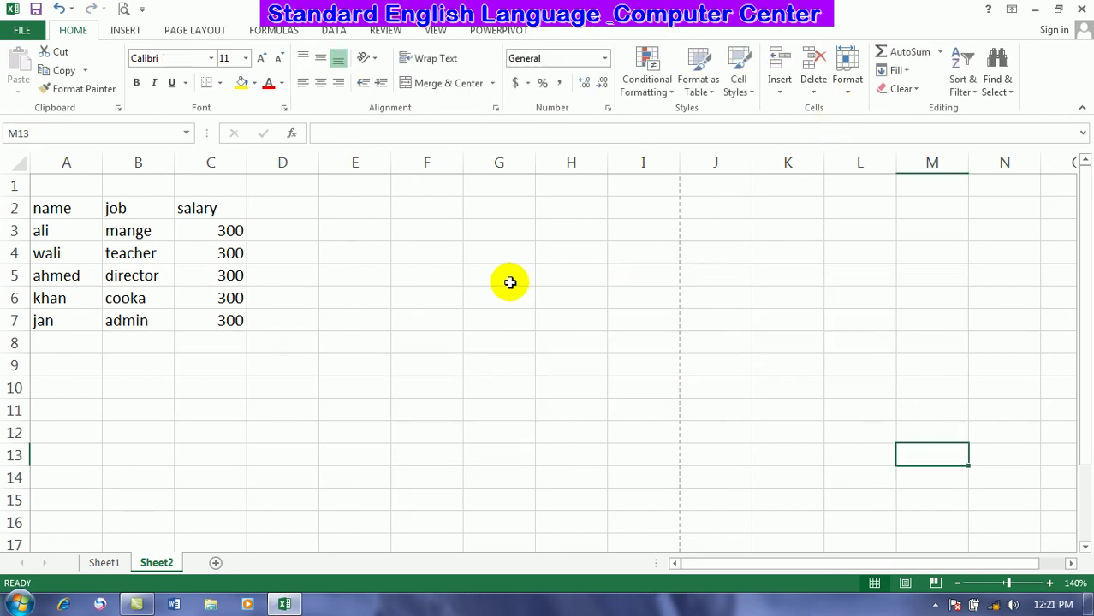
Insert a lightning bolt shape near cell E2.
click(137, 29)
click(256, 52)
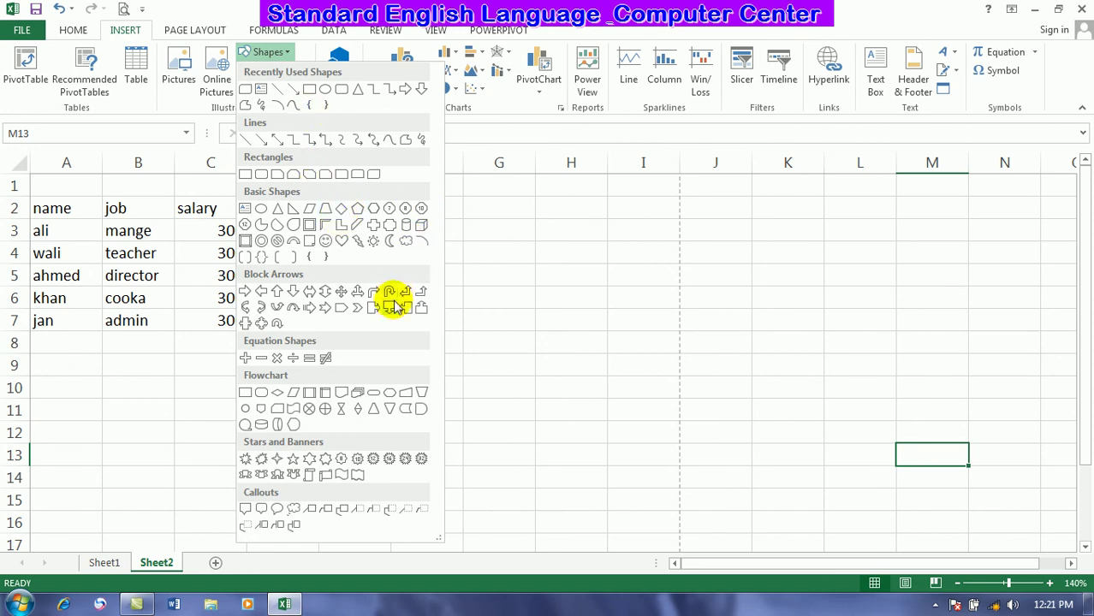
click(358, 246)
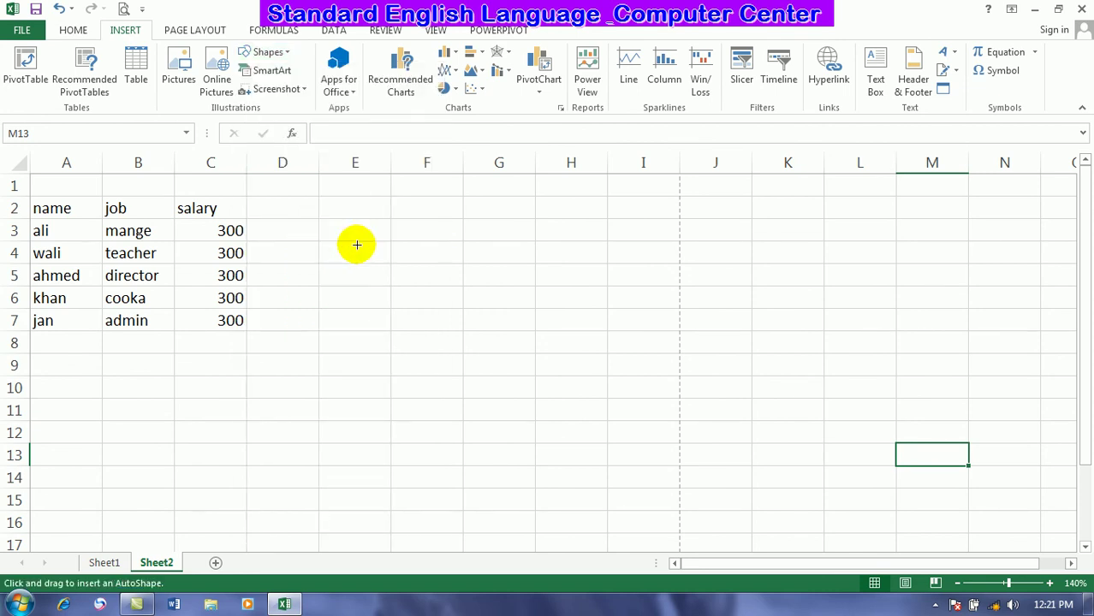
click(302, 208)
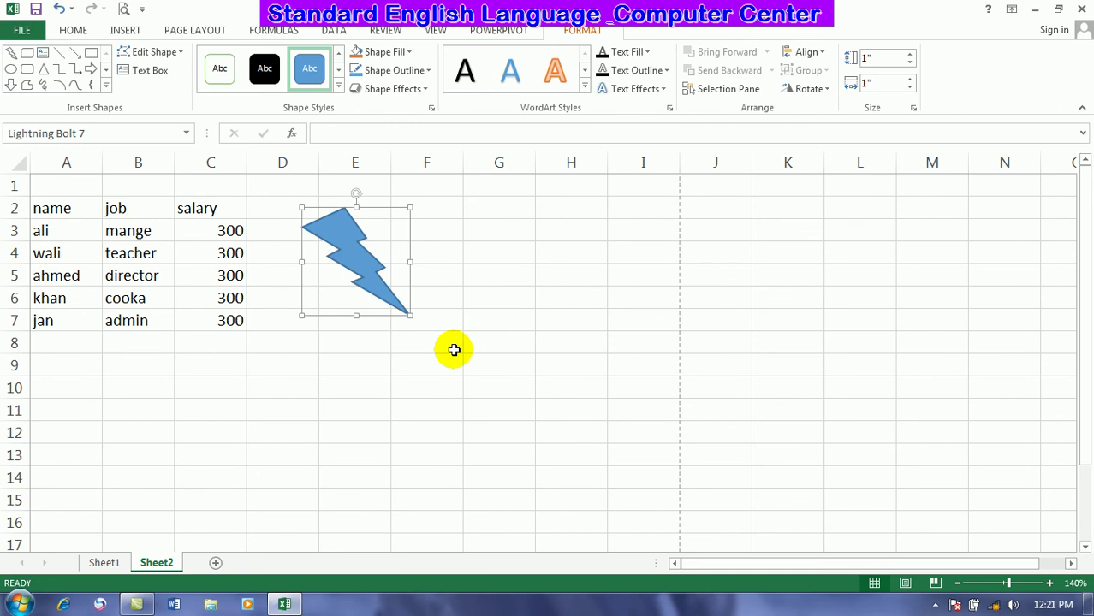
Draw a large right block arrow across columns H to L and tilt it slightly.
click(92, 70)
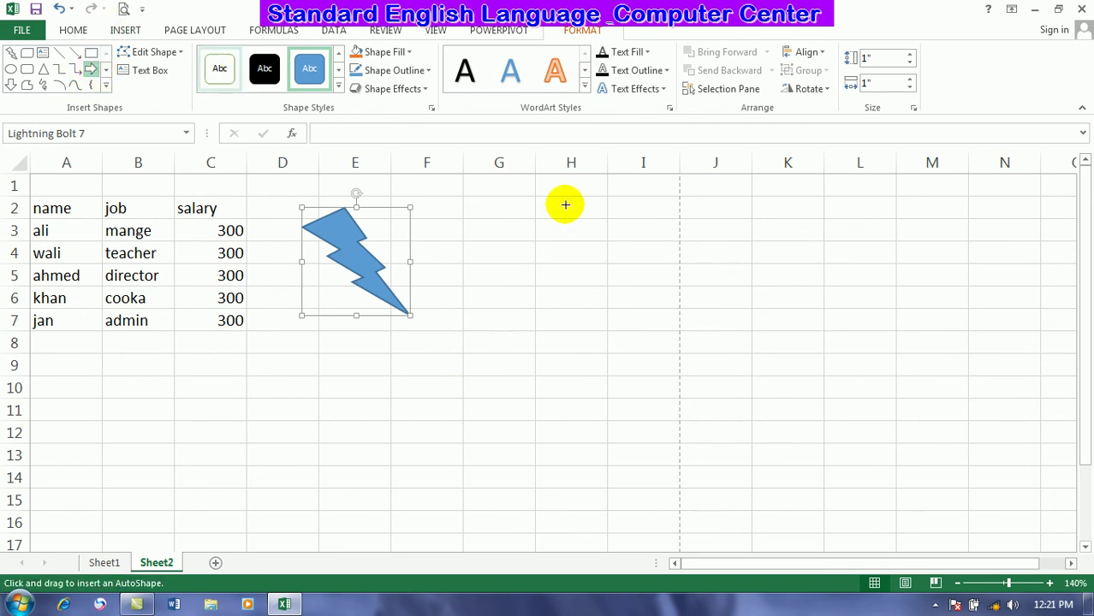
drag(532, 231, 890, 349)
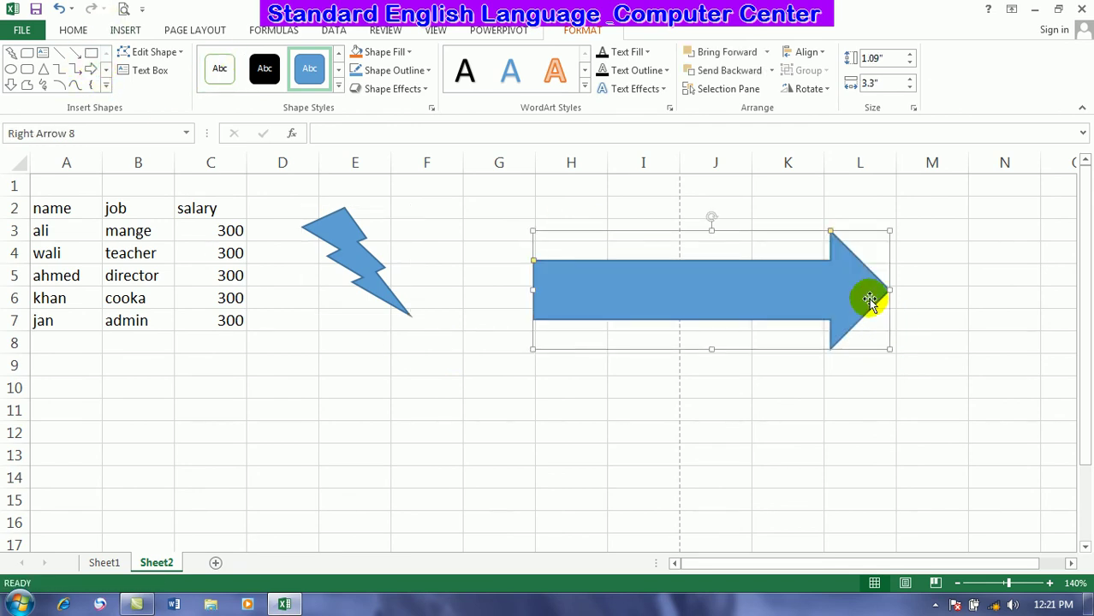
drag(709, 219, 795, 374)
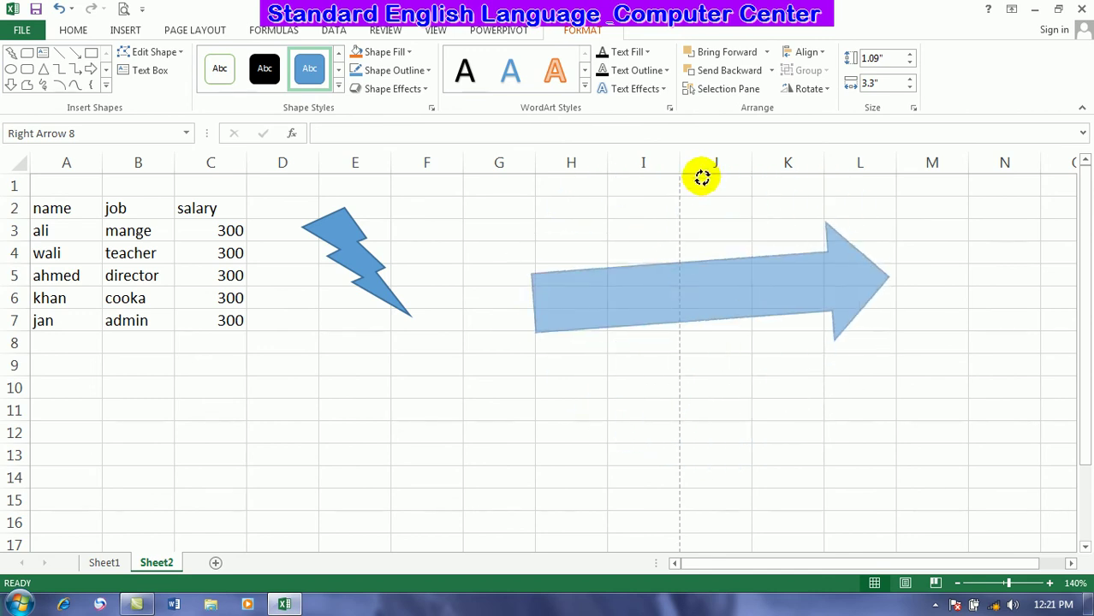
drag(795, 375, 701, 179)
Resize the arrow to 1.7 inches tall and 4.1 inches wide.
click(810, 91)
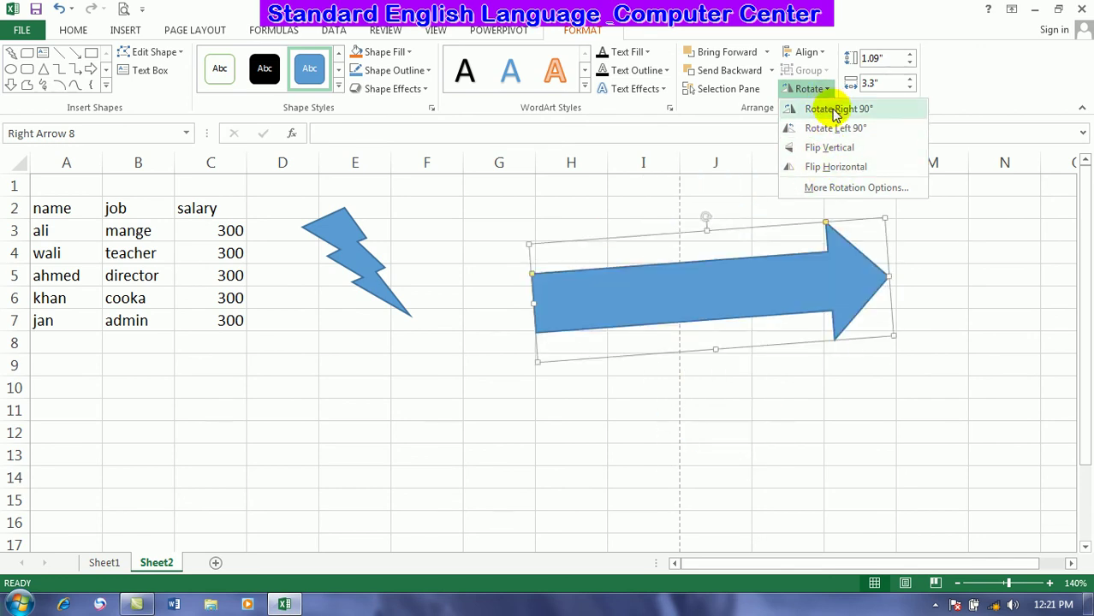
click(744, 255)
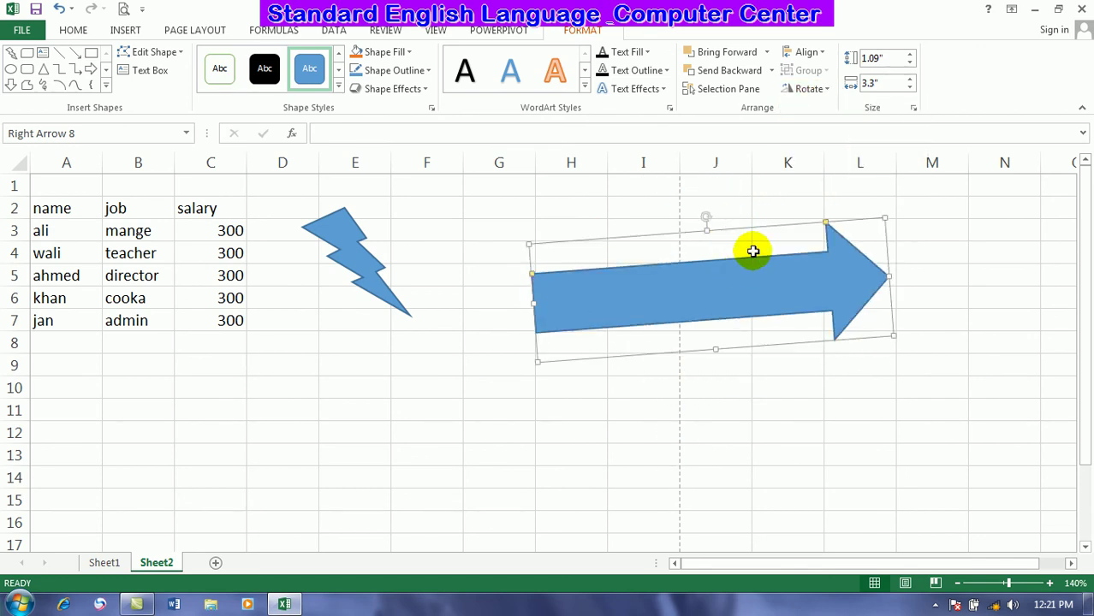
click(910, 55)
click(910, 55)
click(910, 55)
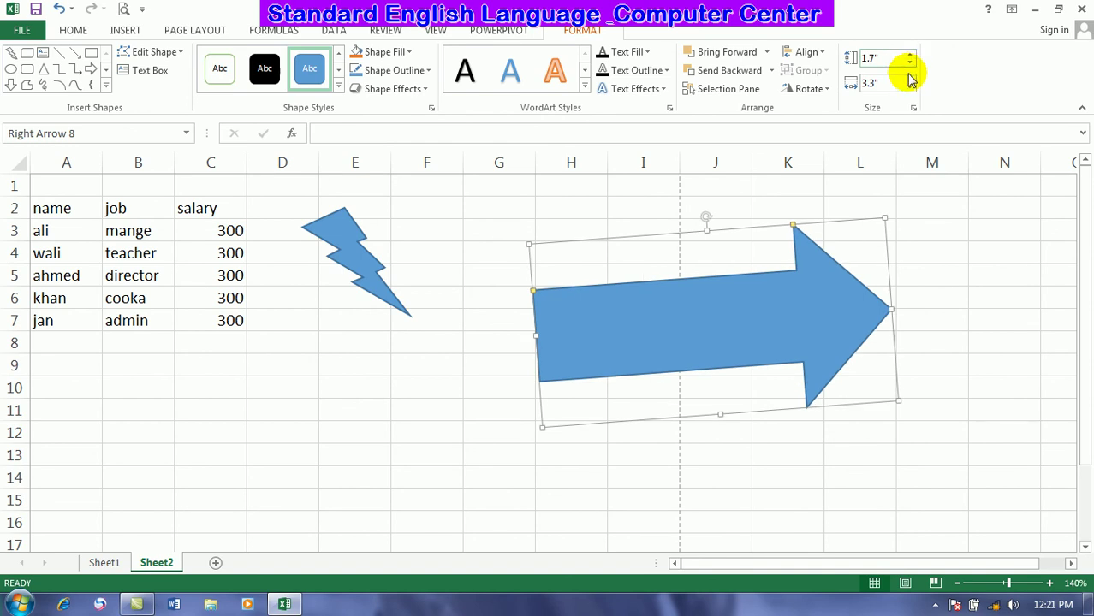
click(910, 78)
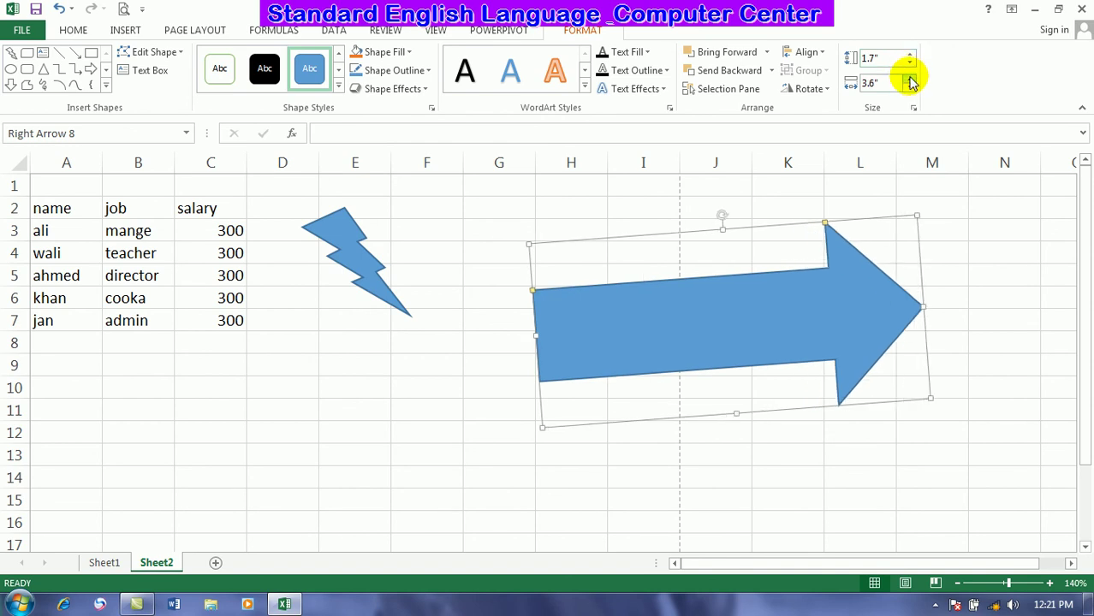
click(910, 78)
click(910, 78)
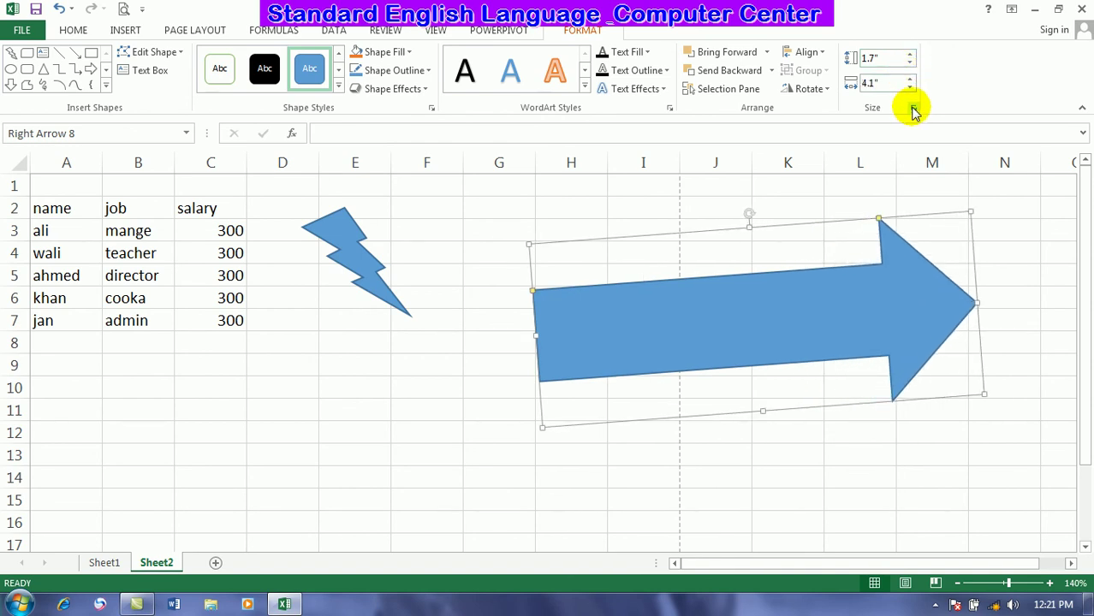
Raise the arrow's height to 2.36 inches in the Format Shape pane, then show Page Layout.
click(913, 108)
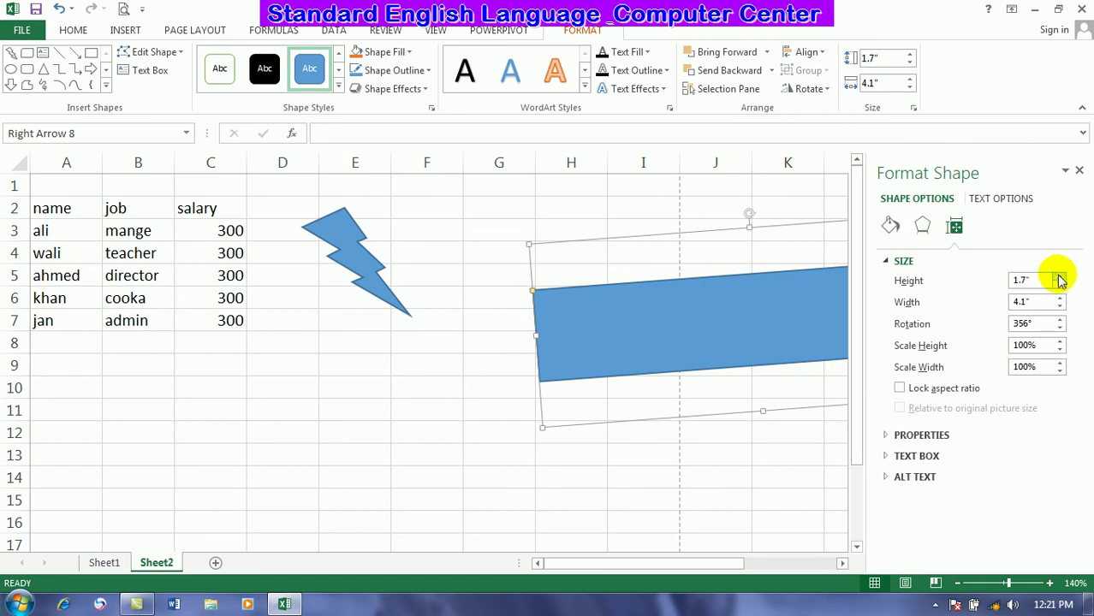
click(1059, 276)
click(1059, 277)
click(1059, 276)
click(1059, 277)
click(1059, 276)
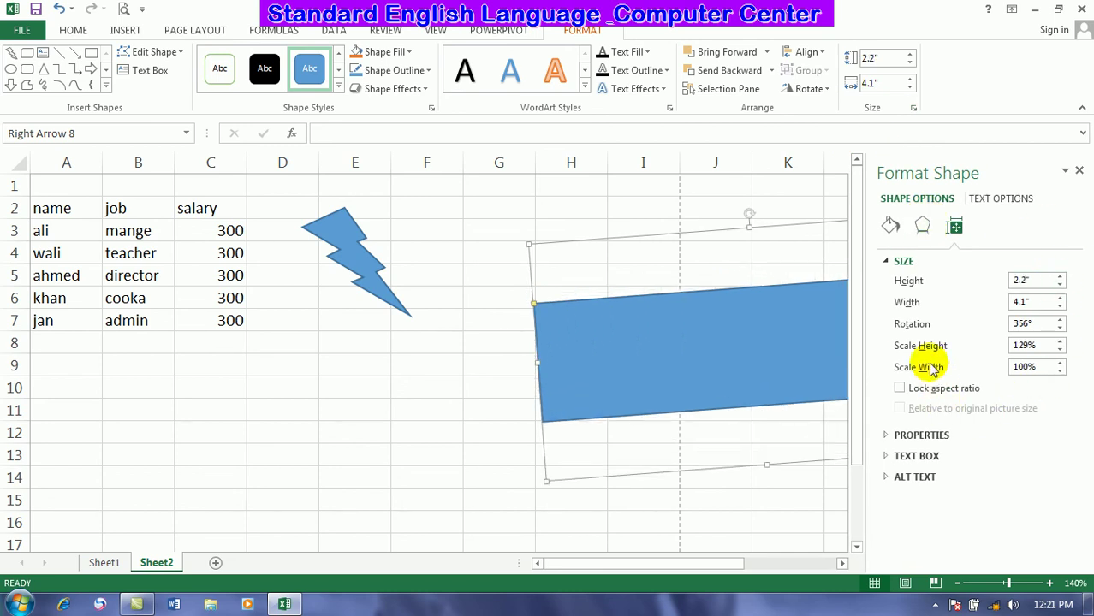
click(1060, 341)
click(1060, 341)
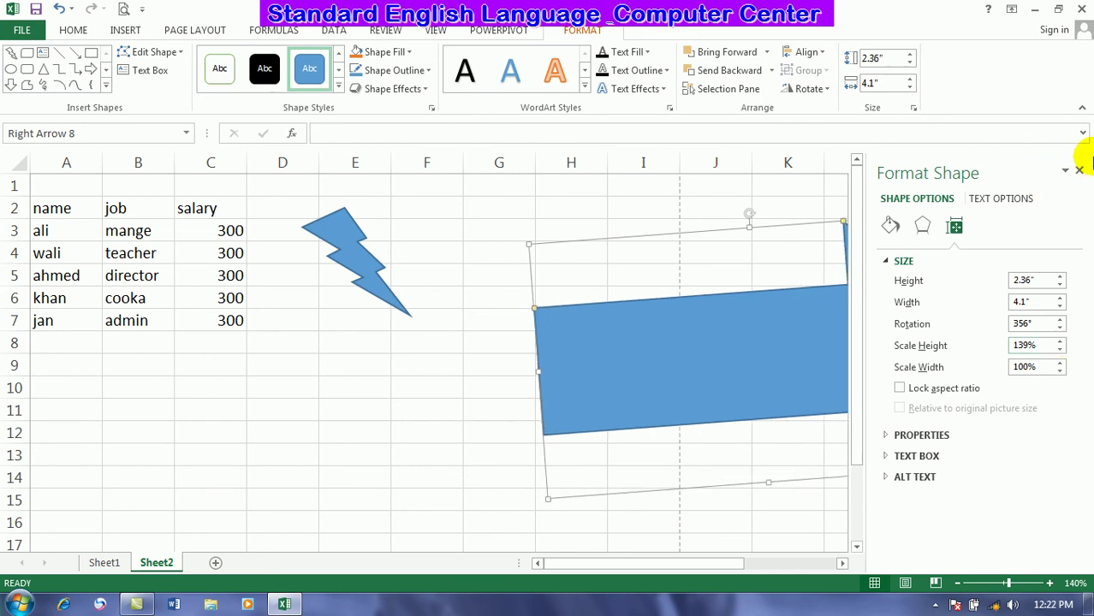
click(1079, 172)
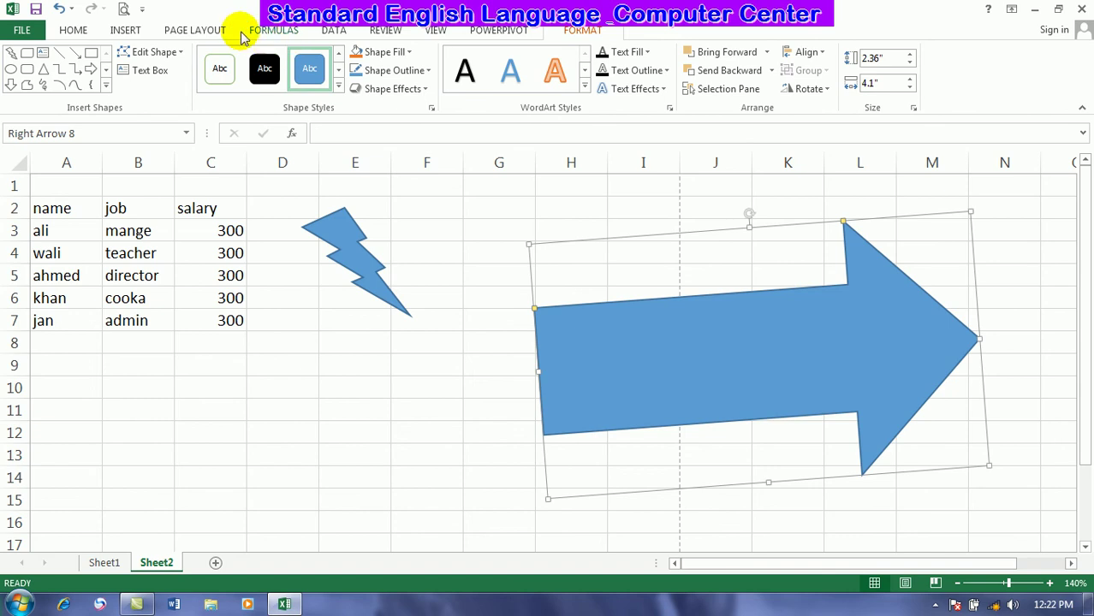
click(214, 31)
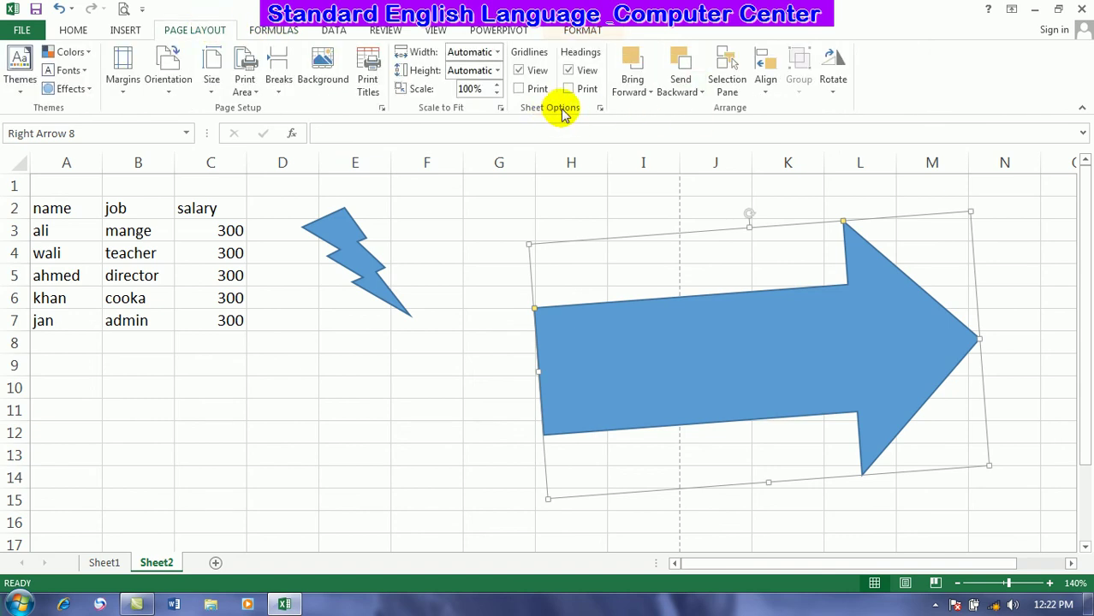